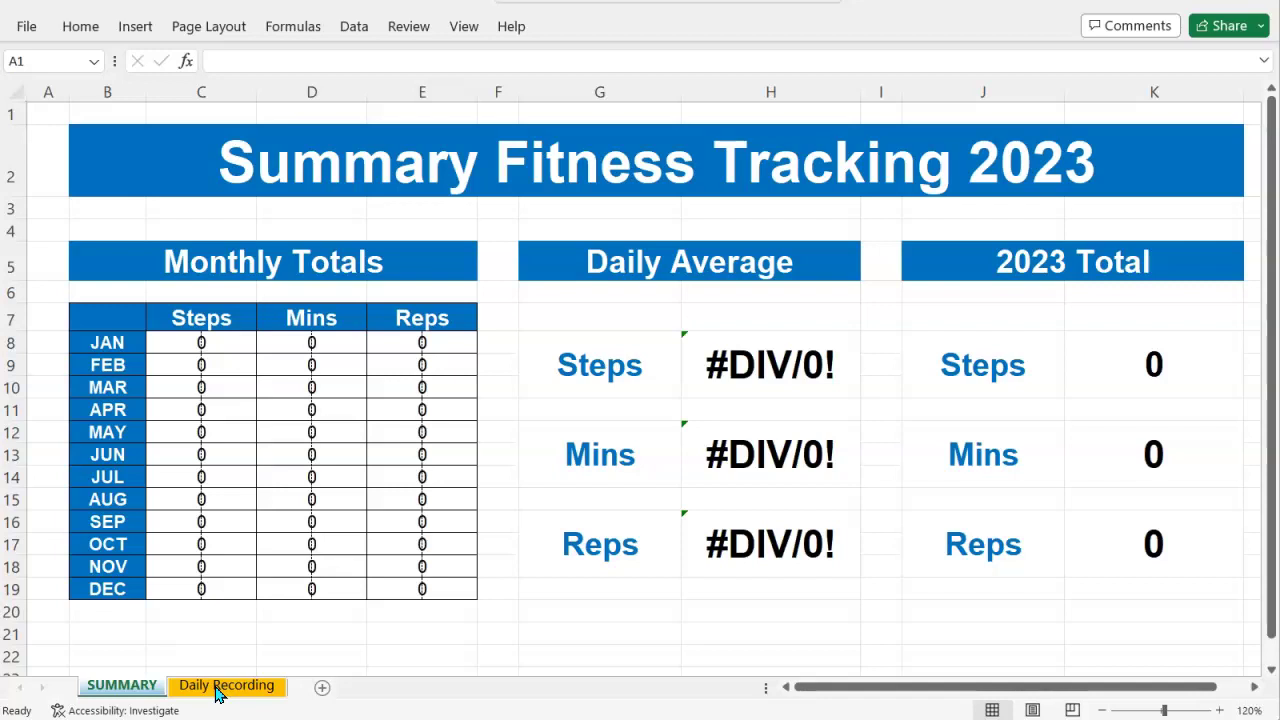
Open the Daily Recording sheet and look over its daily tracking table, daily targets and quick instructions
left_click(220, 690)
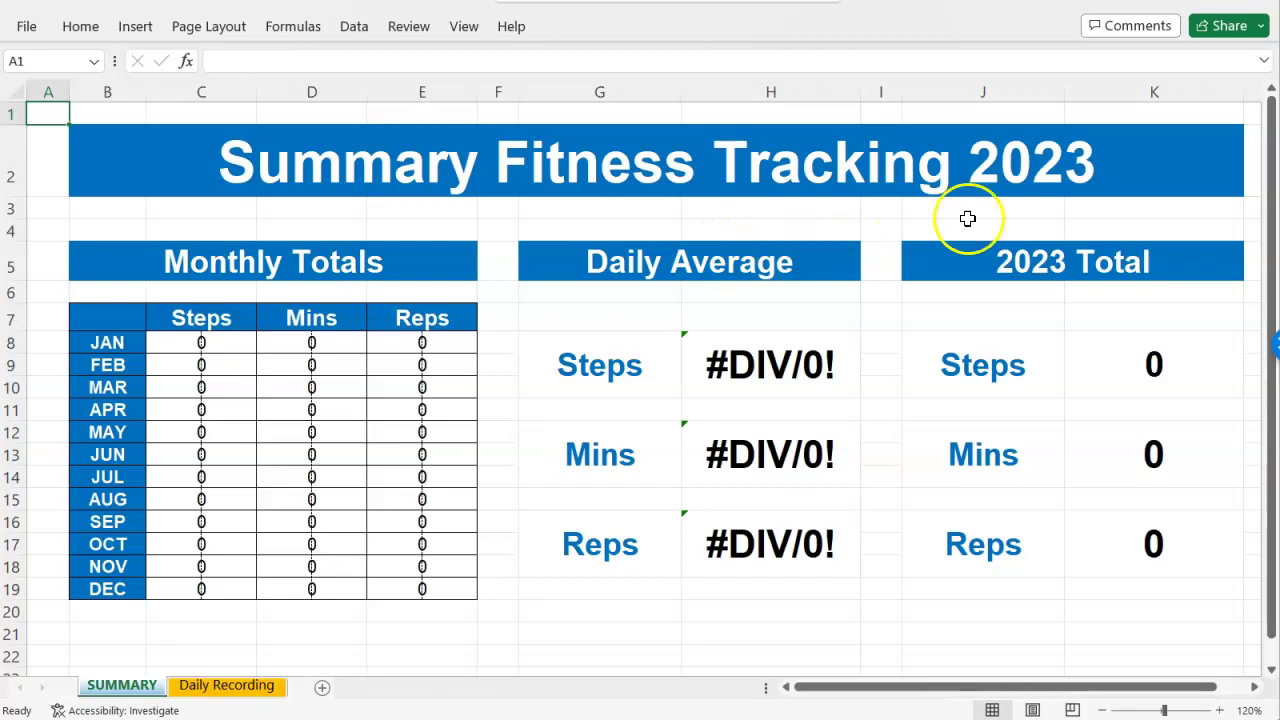
left_click(224, 687)
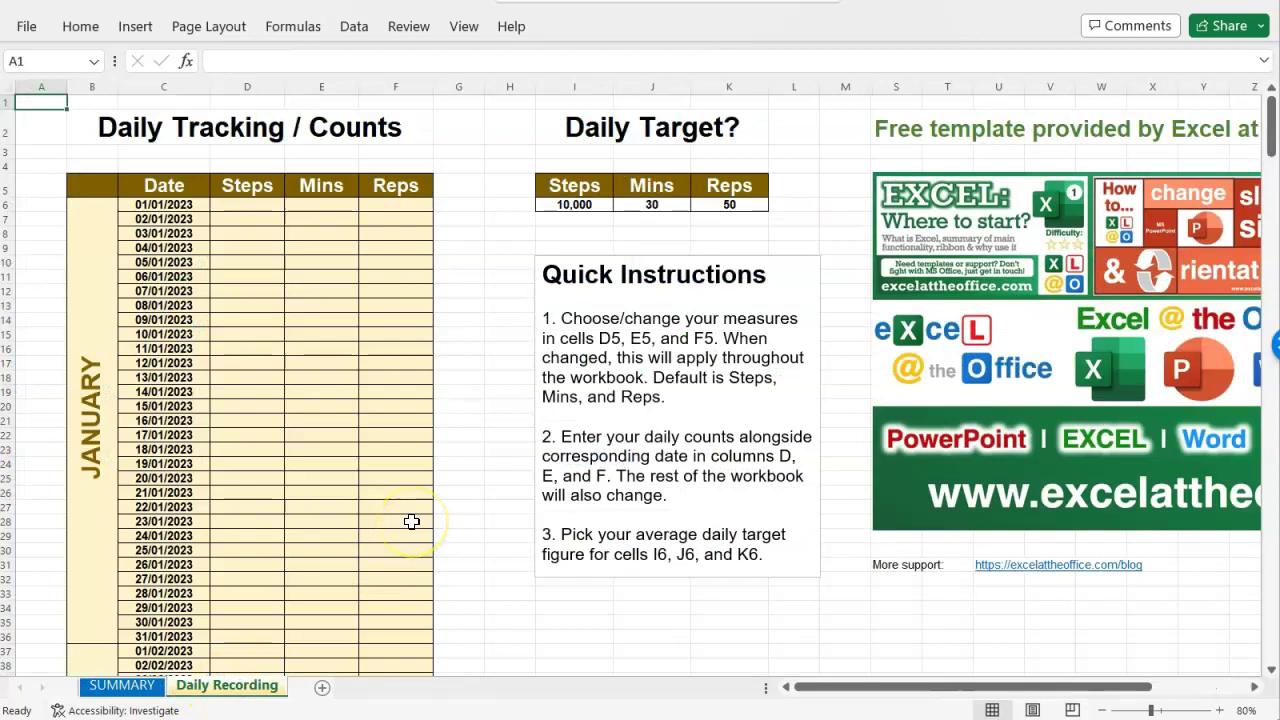
scroll(411, 521, "right", 2)
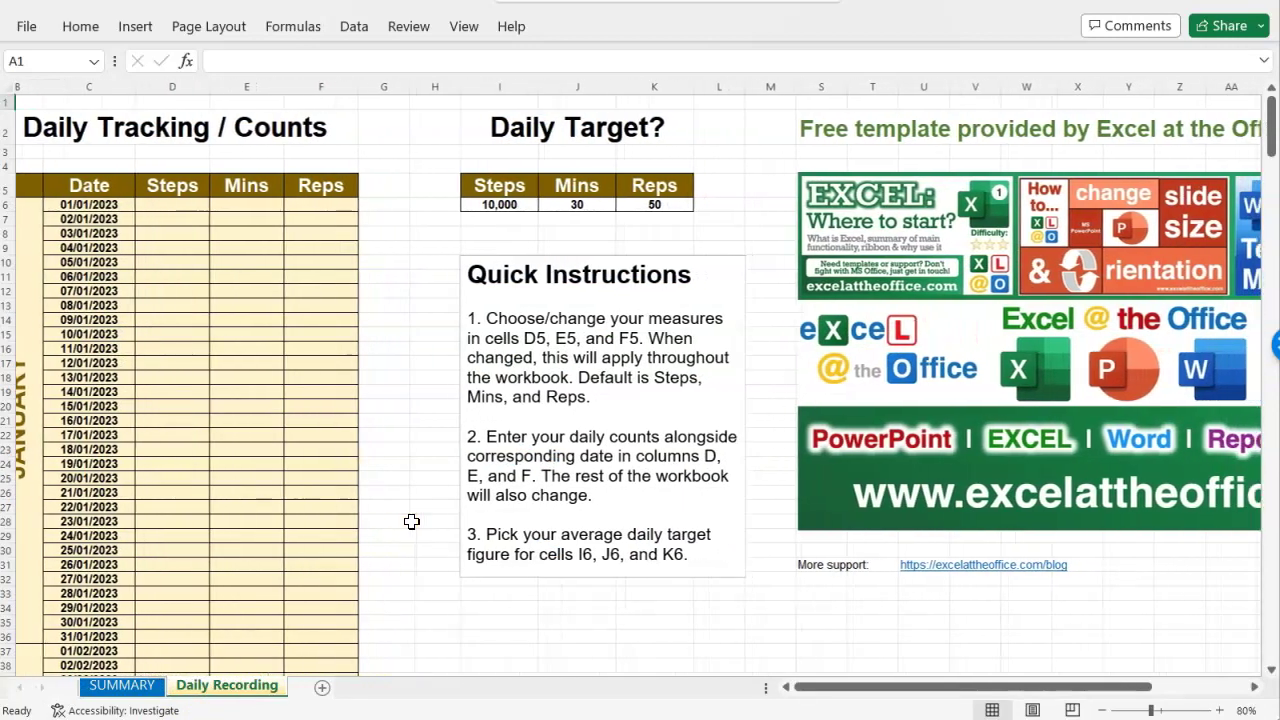
scroll(411, 521, "right", 1)
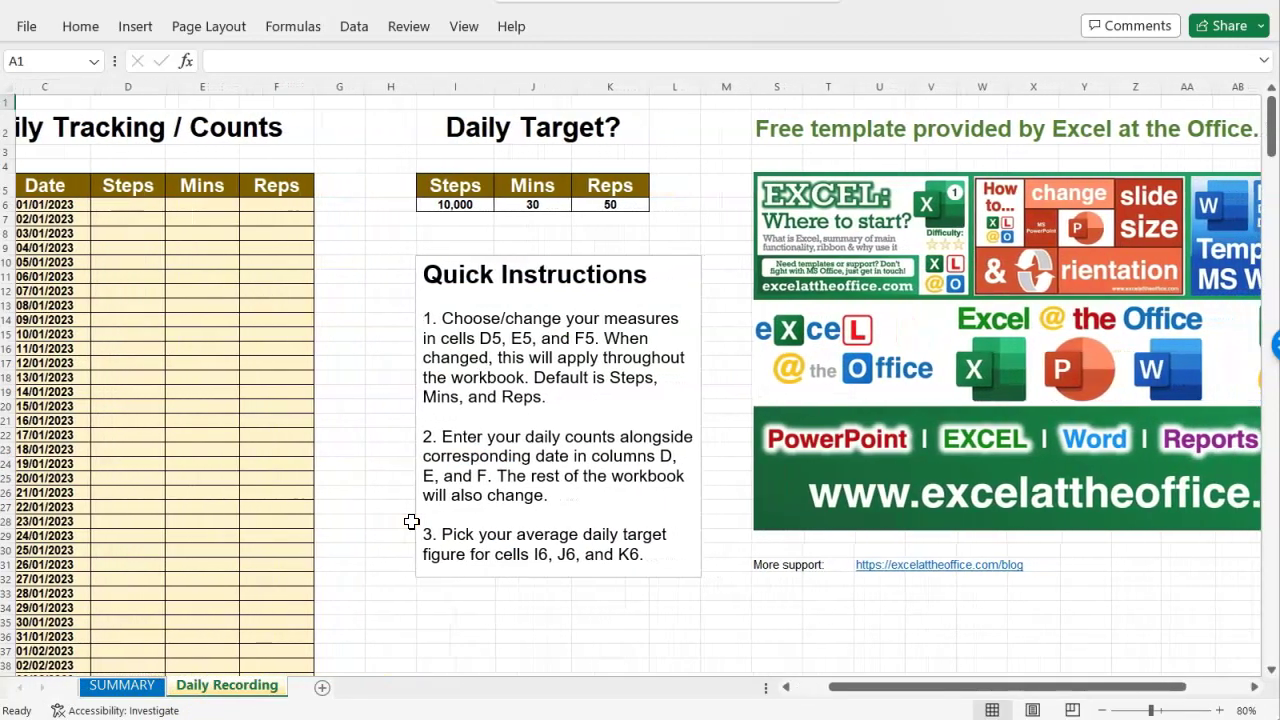
scroll(466, 429, "right", 1)
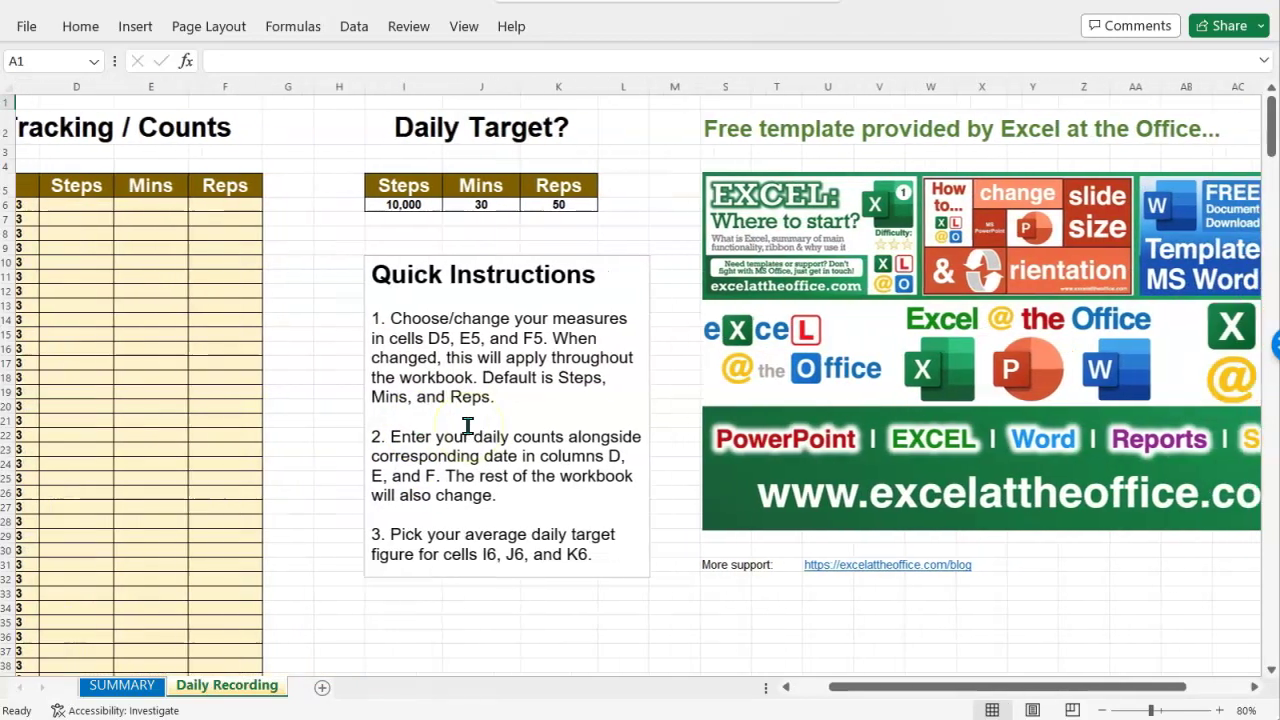
scroll(467, 427, "left", 3)
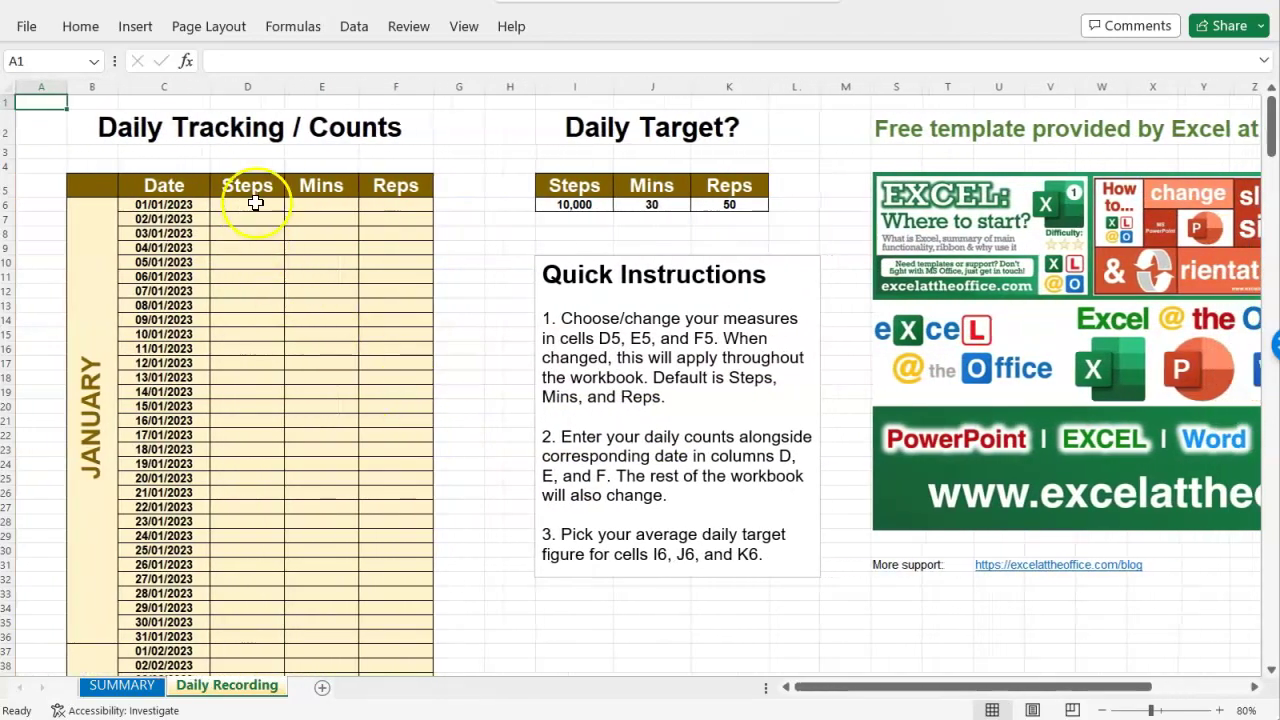
left_click(256, 203)
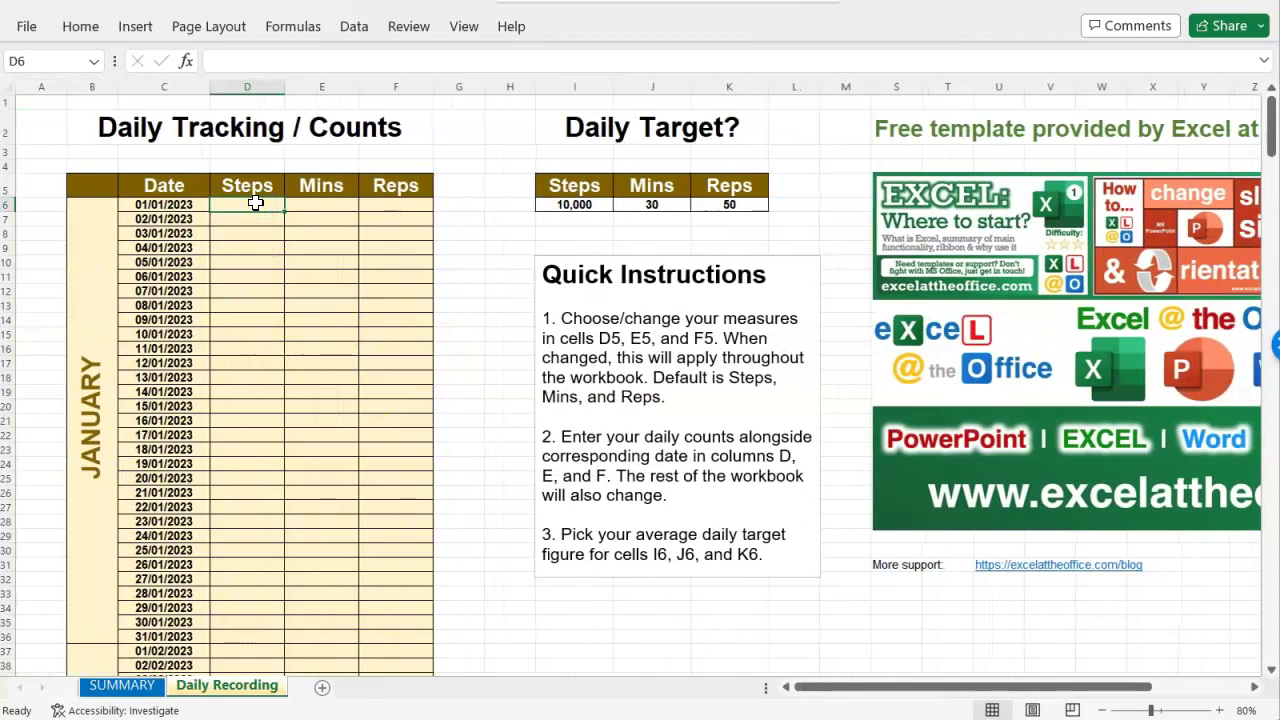
left_click(256, 205)
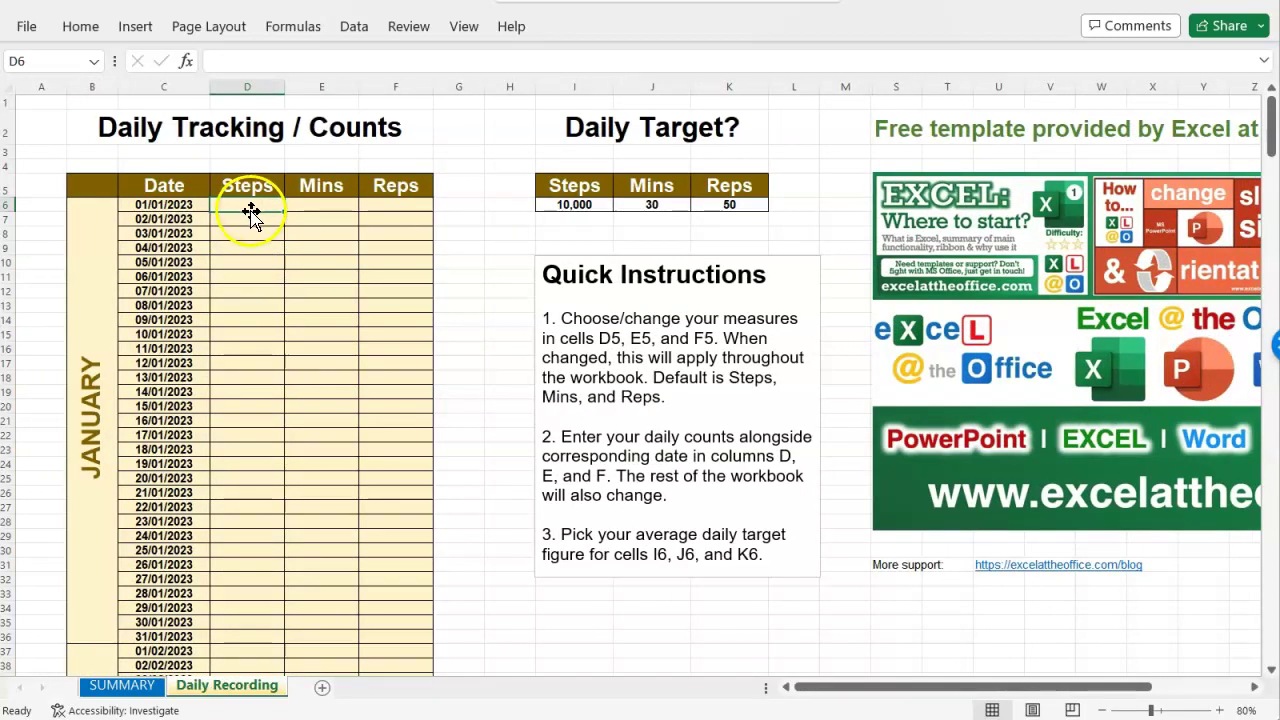
Rename the measure headings in D5, E5 and F5 to KM, Steps and Cals, and check them on the SUMMARY sheet
left_click(251, 185)
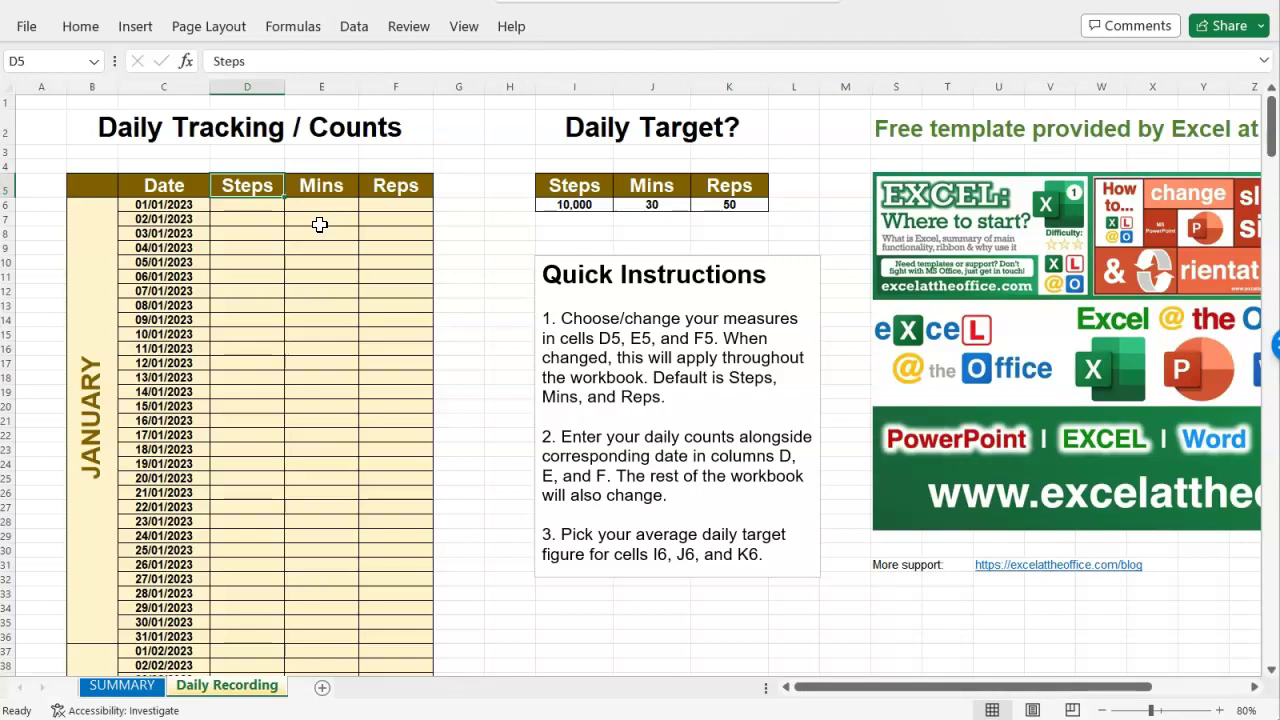
type("KM")
key("Return")
key("Right")
key("Up")
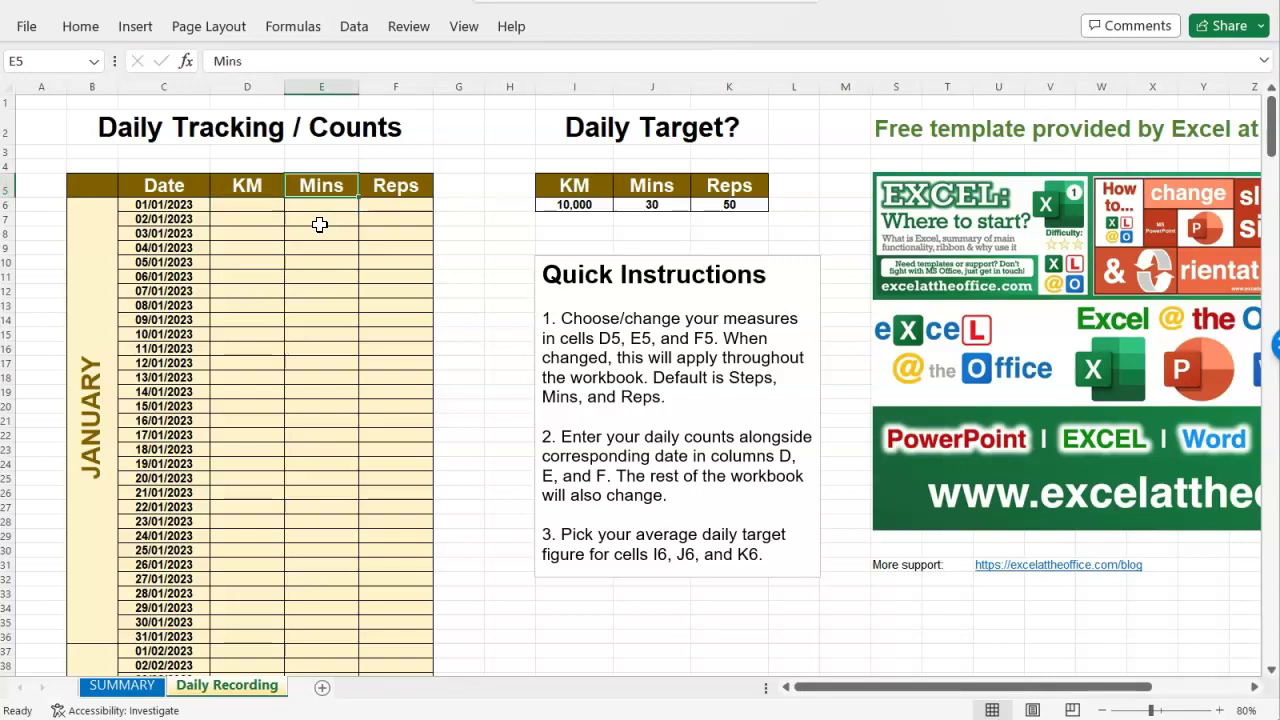
type("Steps")
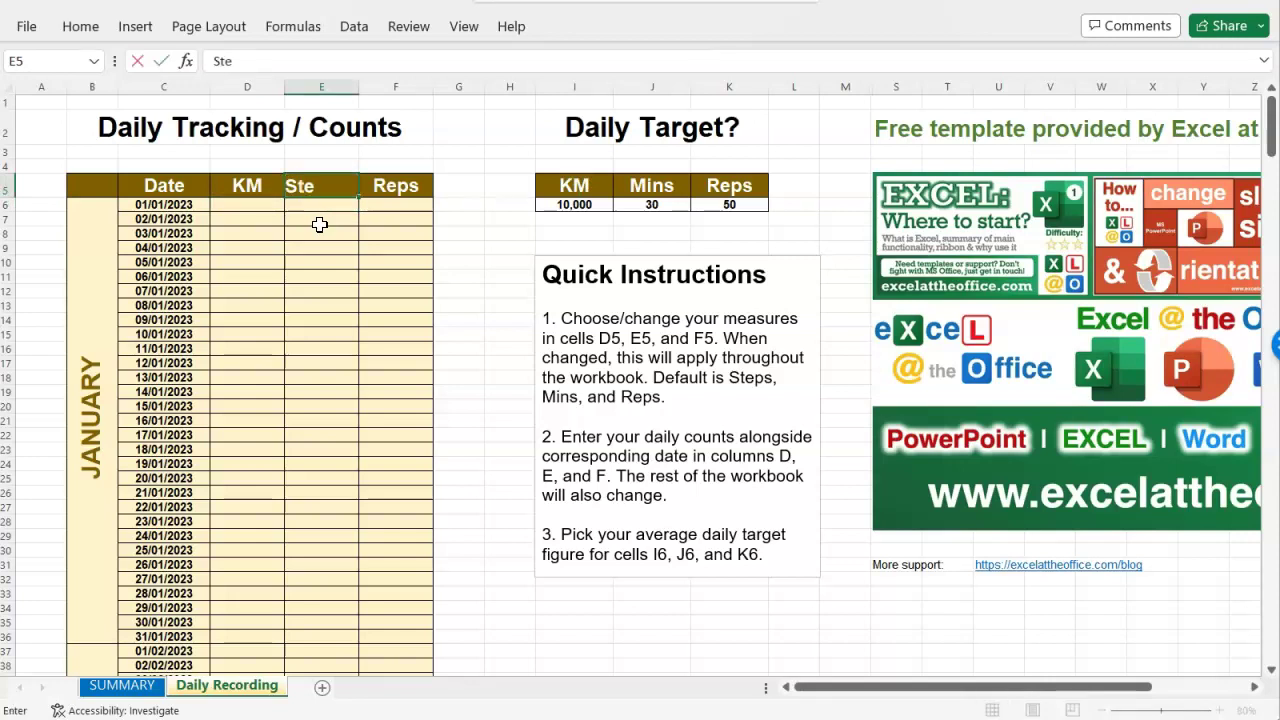
key("Return")
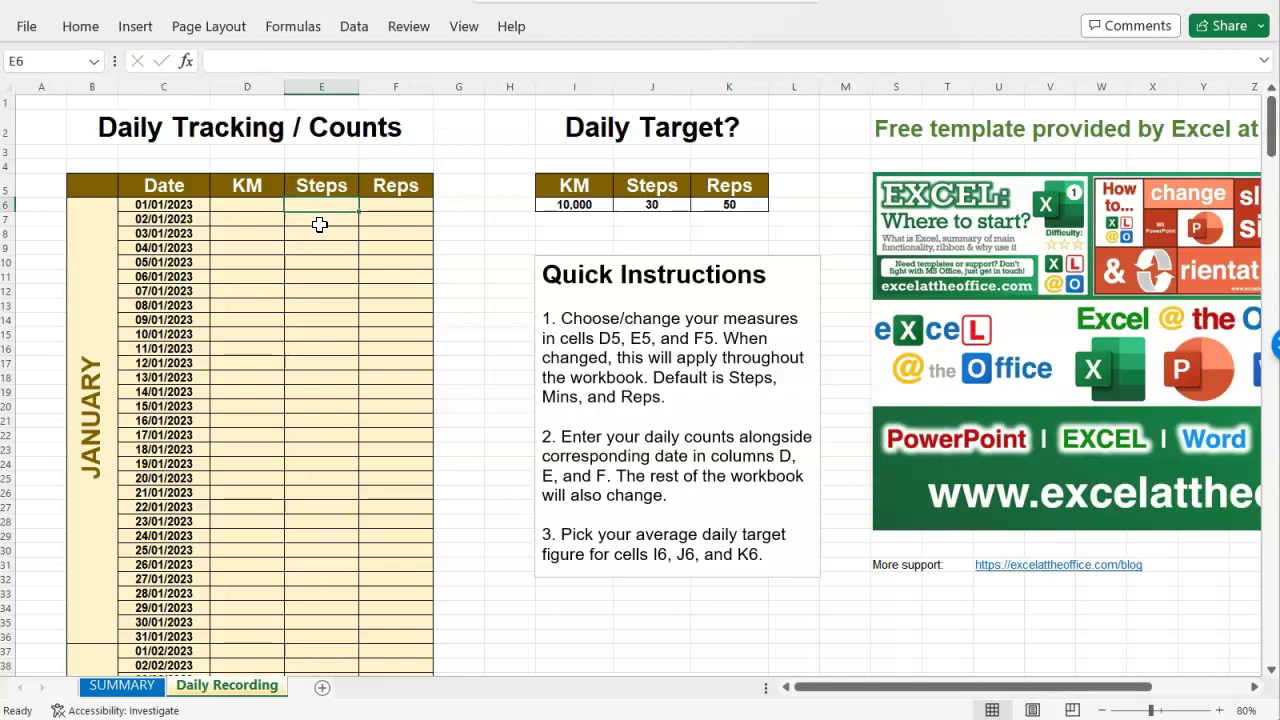
key("Up")
key("Right")
type("Cals")
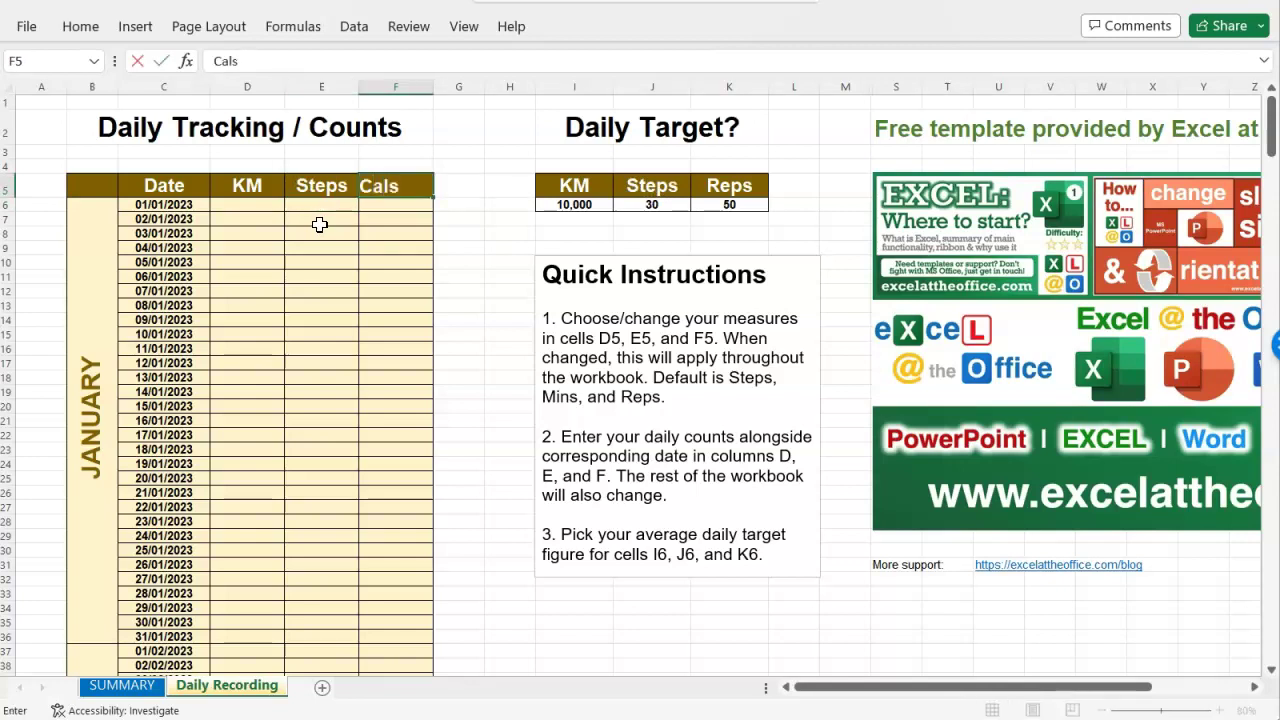
key("Right")
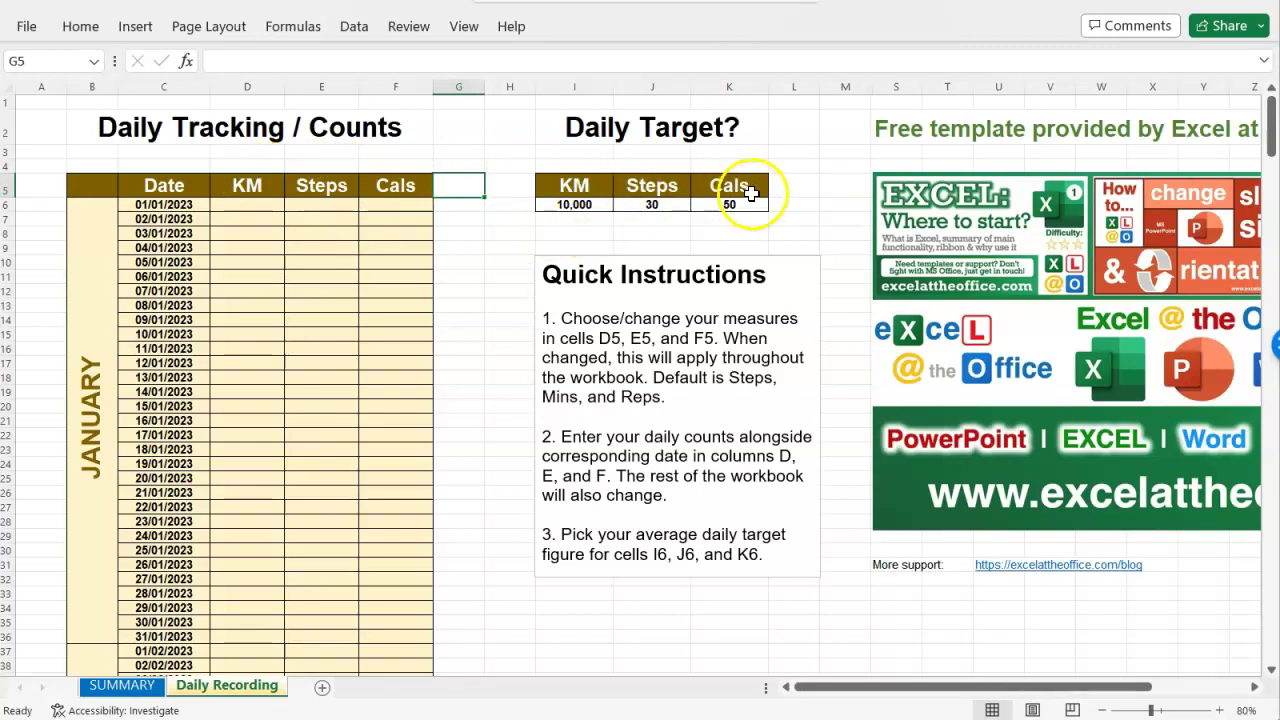
left_click(122, 685)
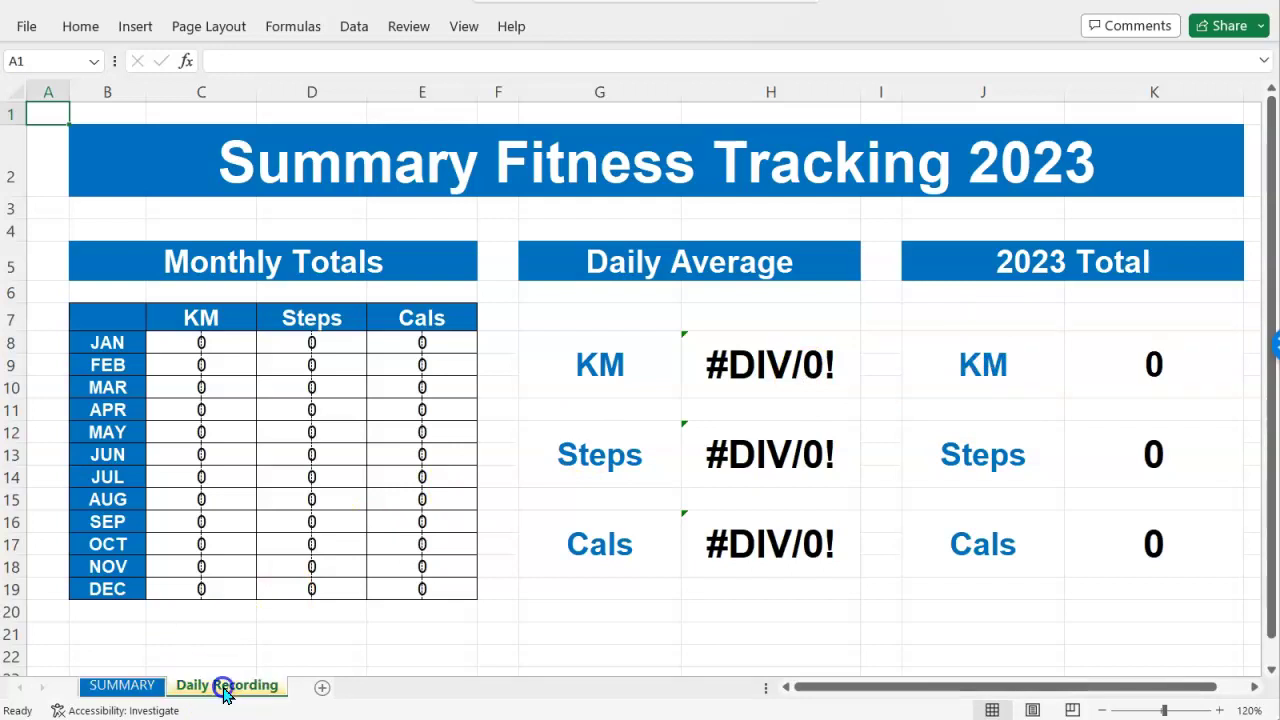
left_click(224, 687)
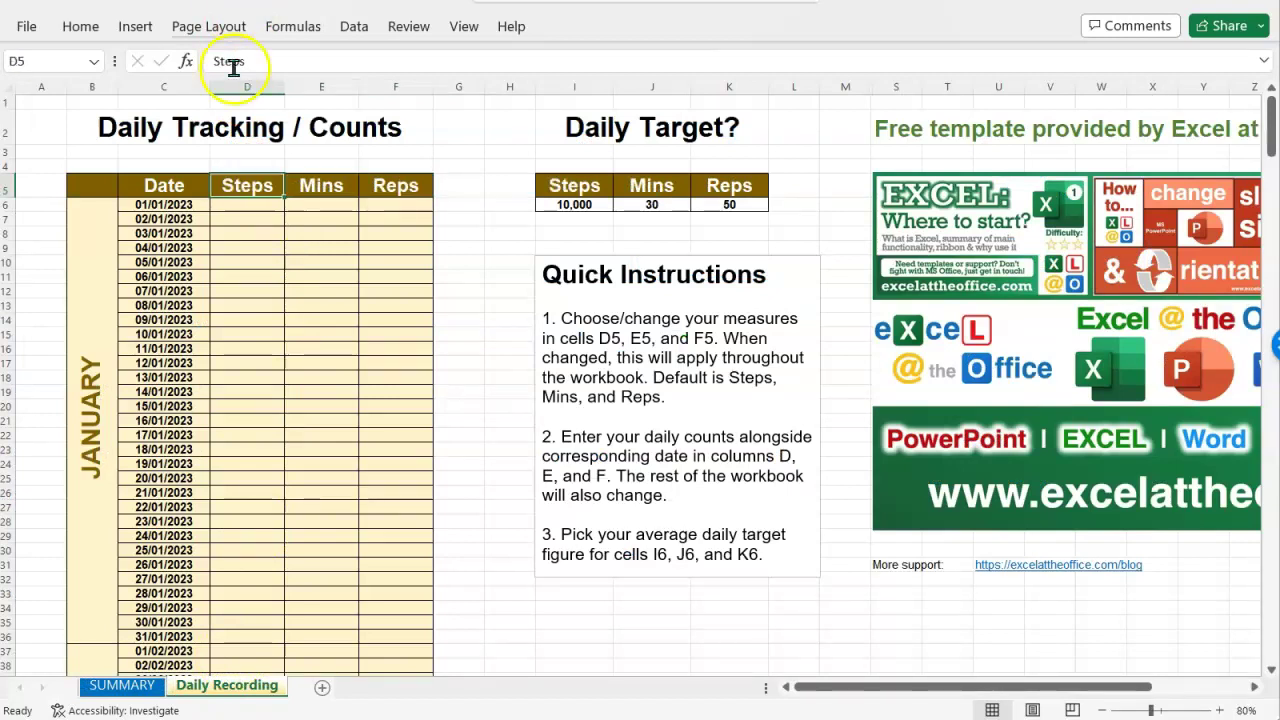
Review the daily target figures for Steps, Mins and Reps in cells I6 to K6
left_click(247, 202)
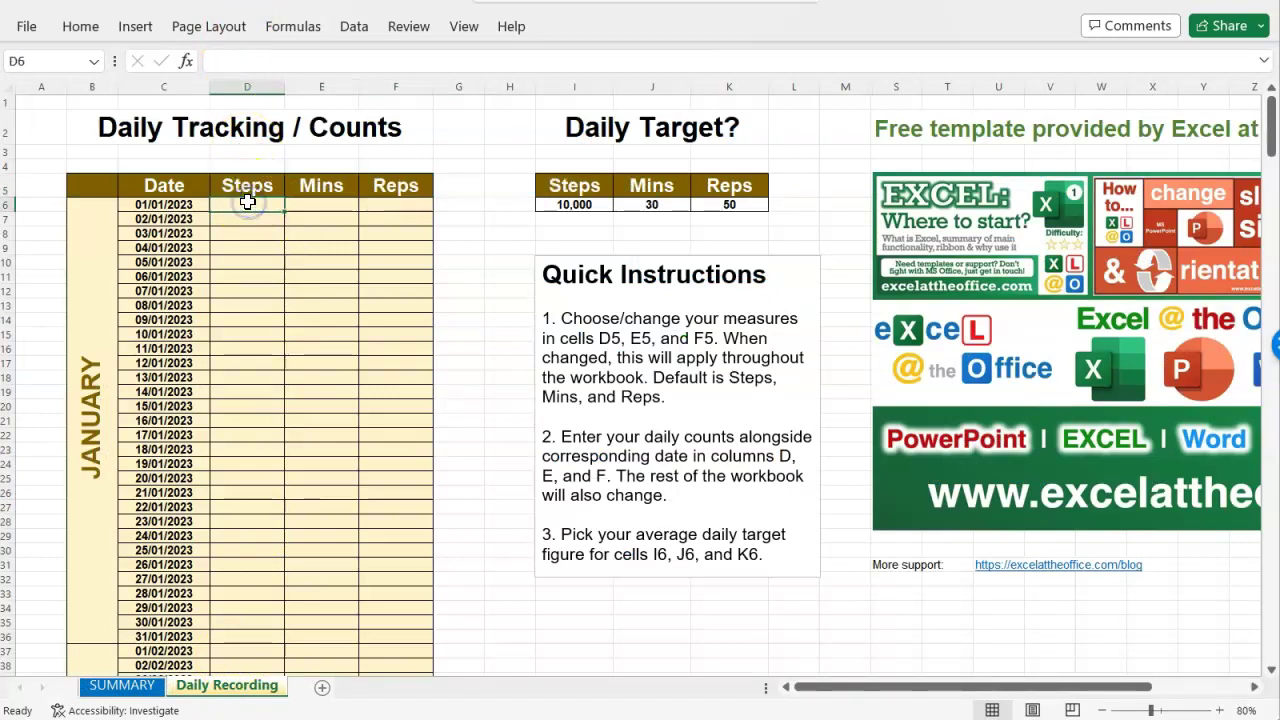
left_click(662, 123)
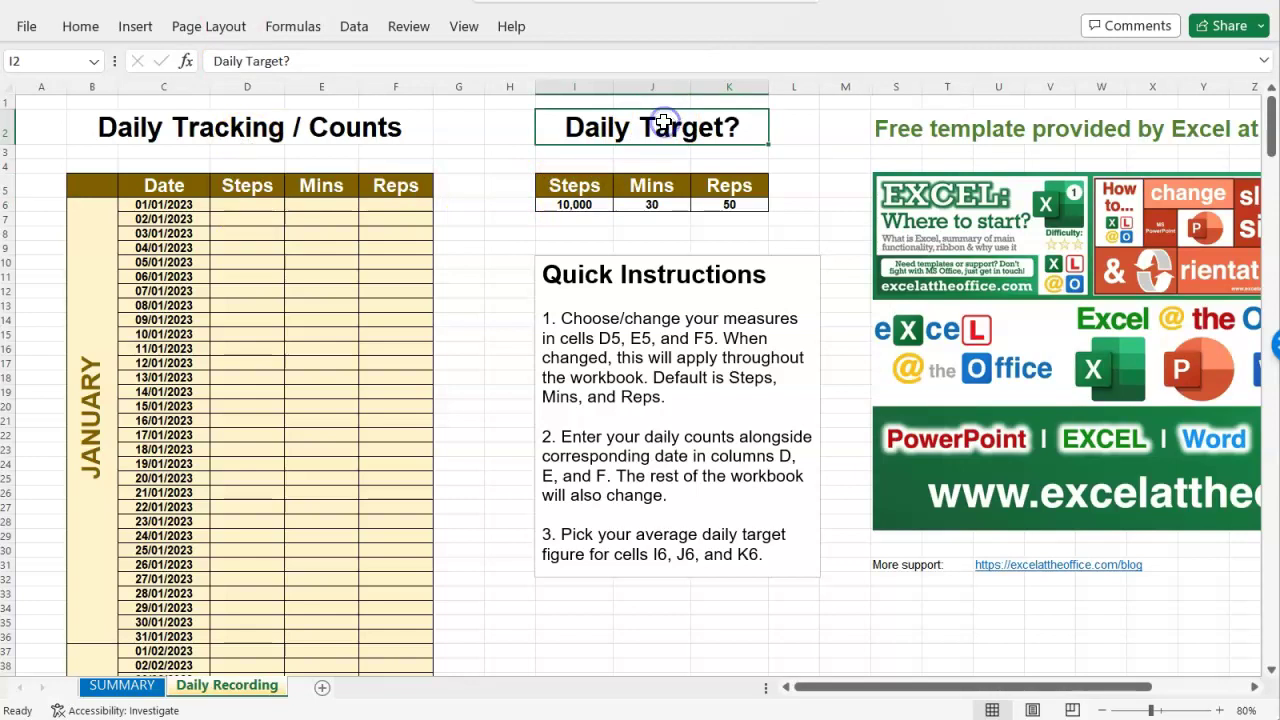
left_click(577, 203)
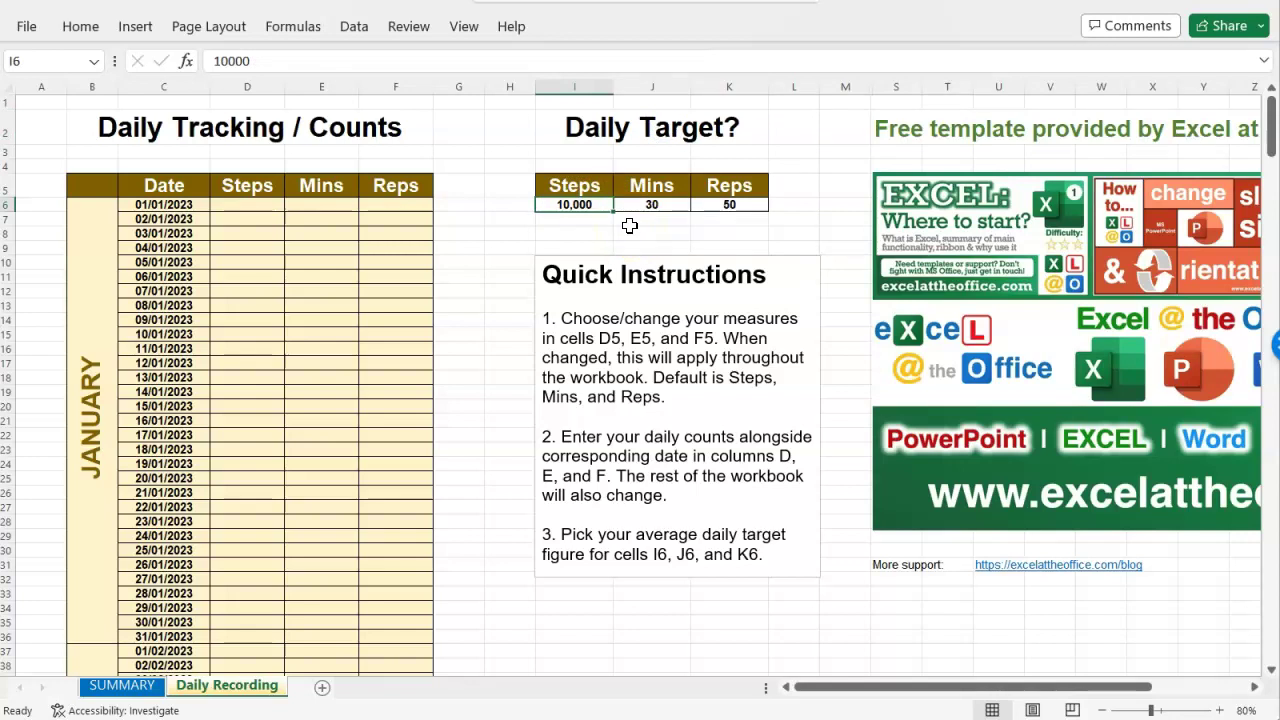
key("Right")
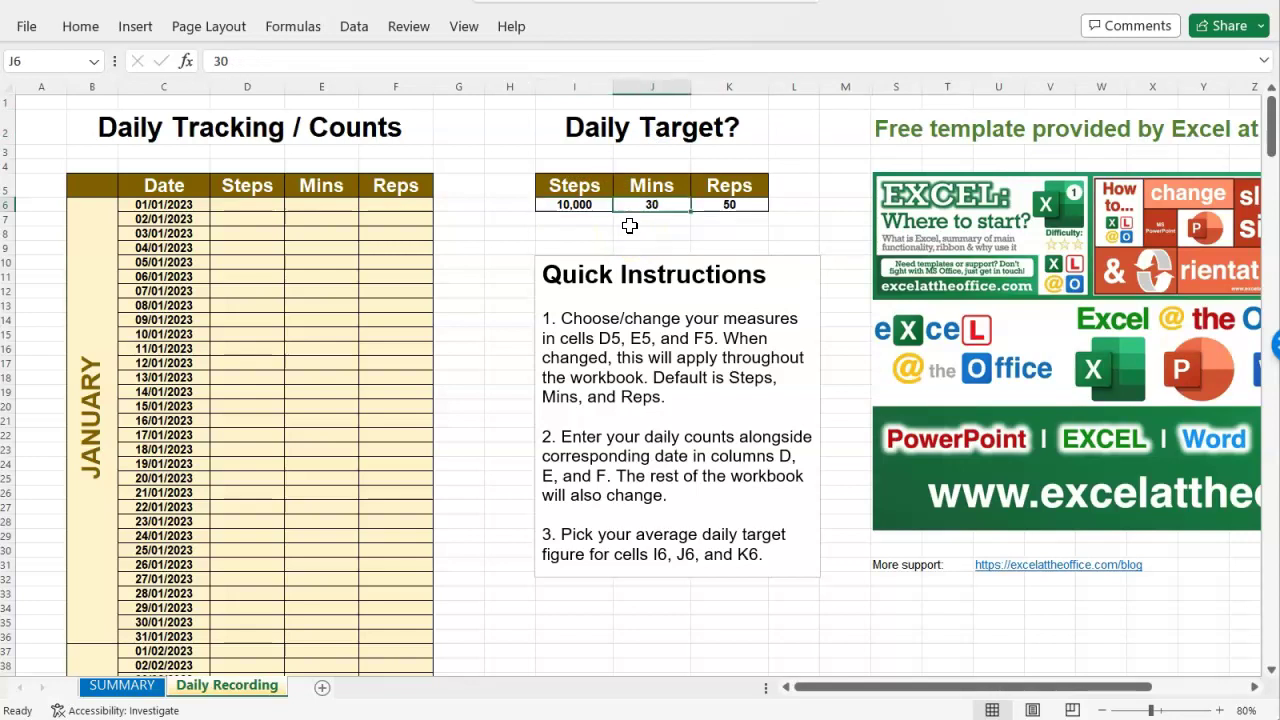
key("Right")
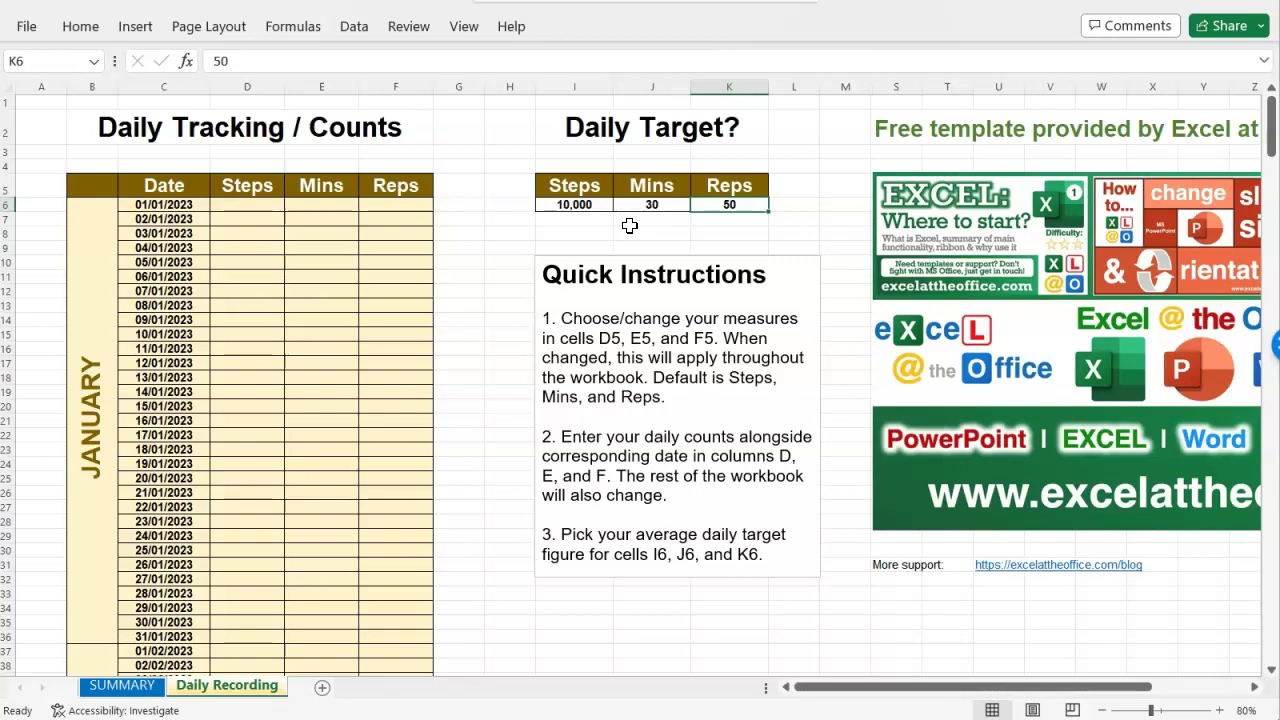
Enter the 01/01/2023 counts in row 6: 8800 steps, 30 mins and 50 reps
key("Left")
key("Left")
key("Left")
key("Left")
key("Left")
key("Left")
key("Left")
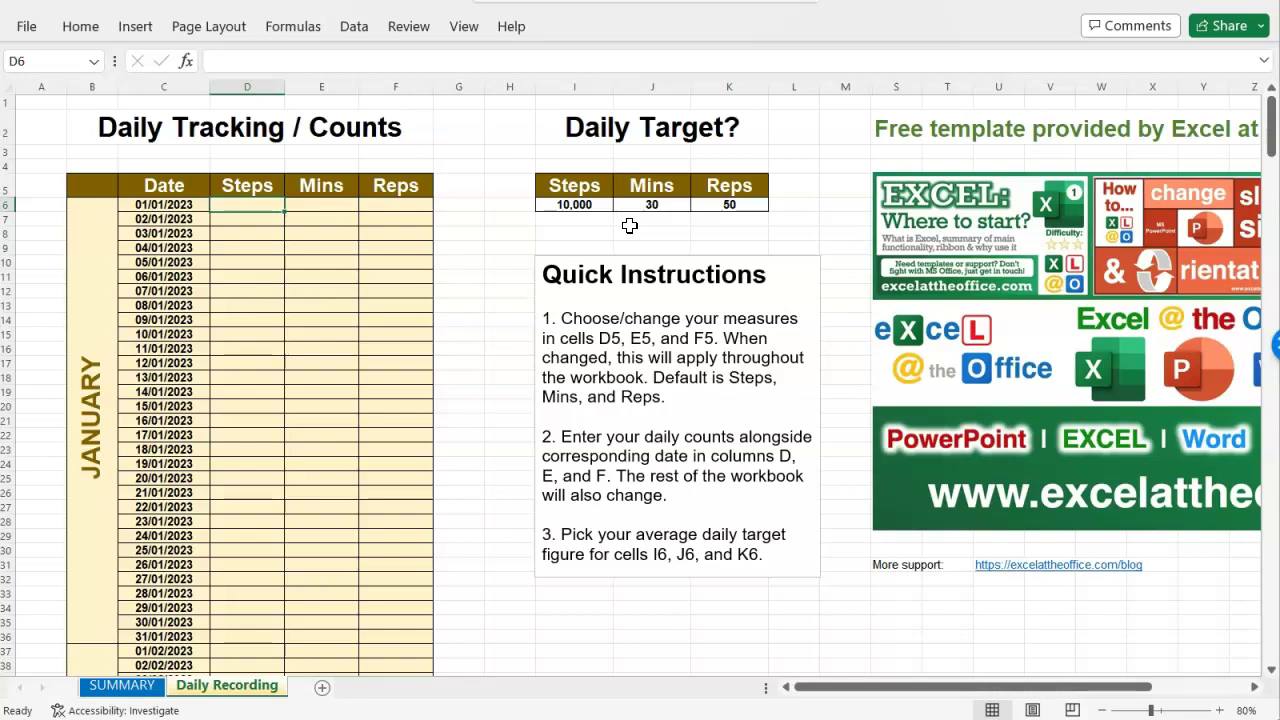
type("8")
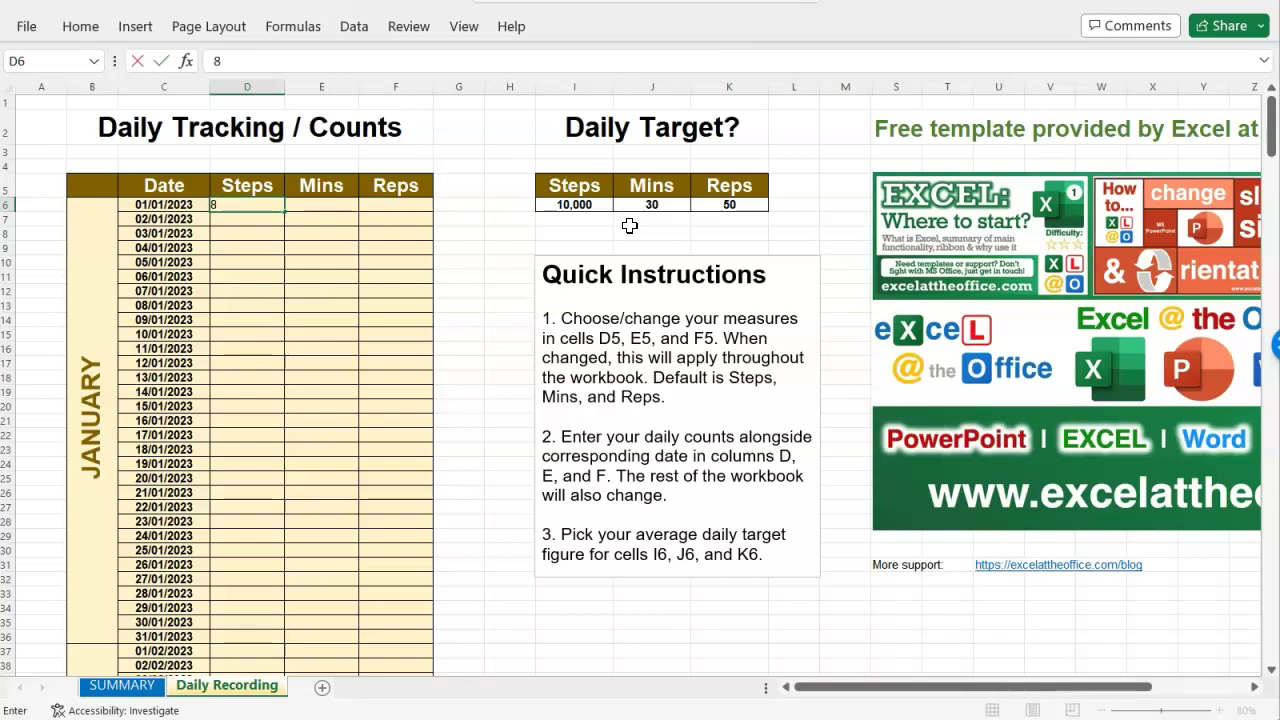
type("800")
key("Tab")
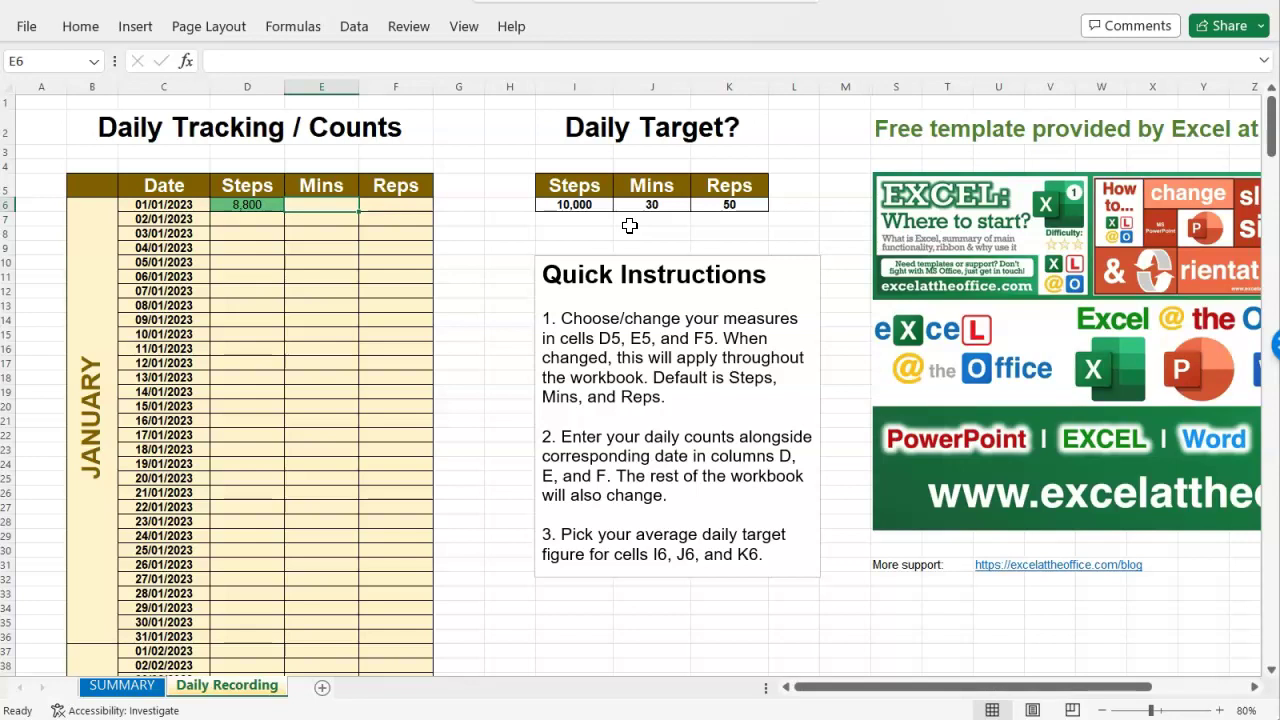
type("30")
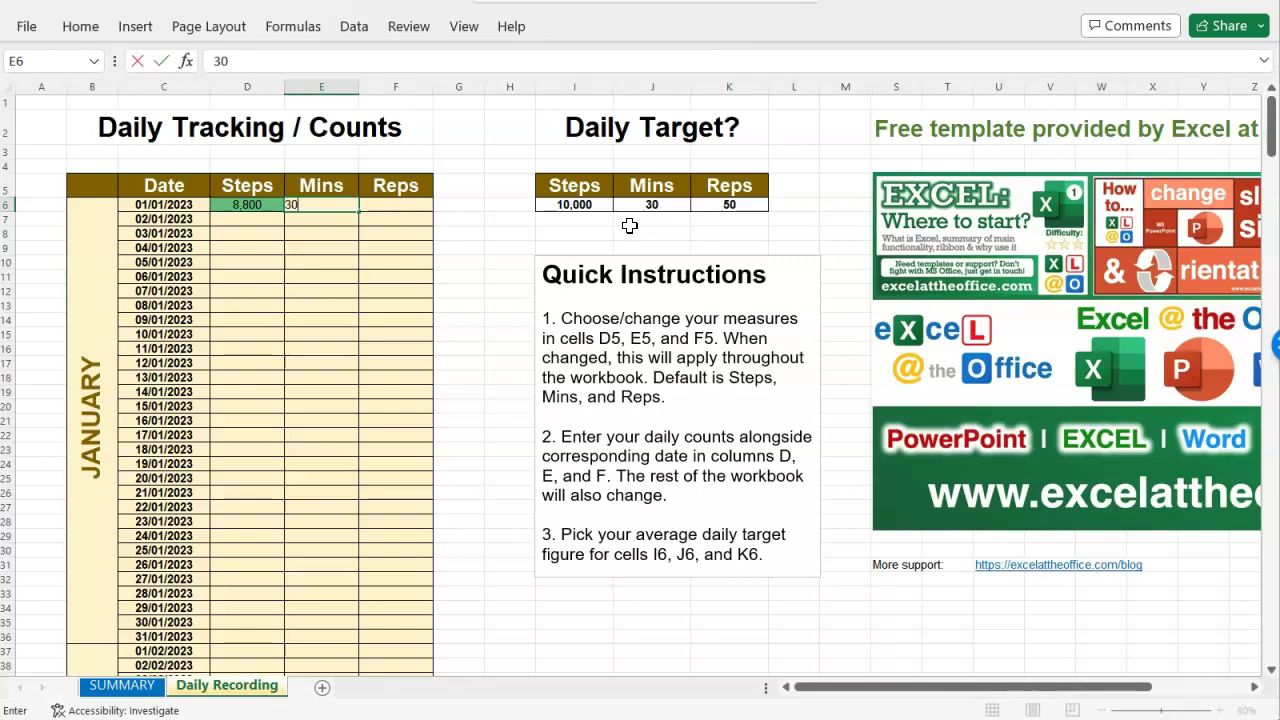
key("Tab")
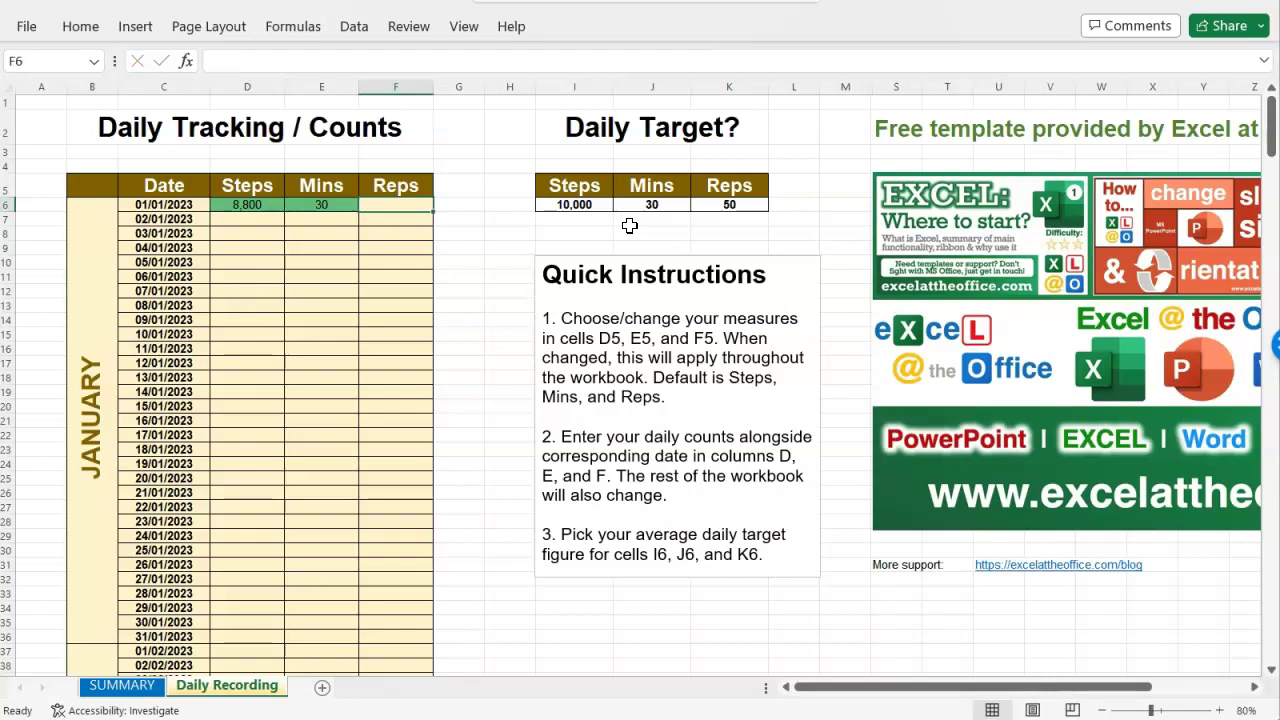
type("50")
key("Tab")
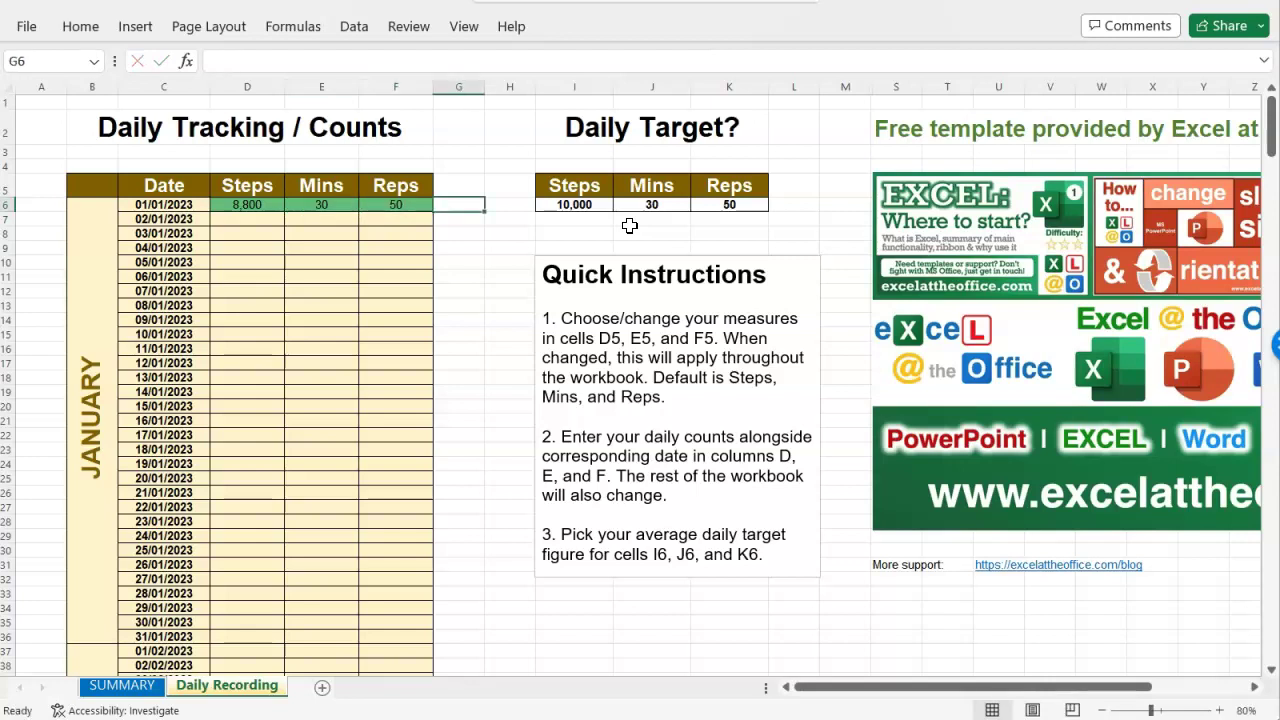
Enter 35 in the Mins column for 02/01/2023 in cell E7, leaving the Steps cell blank
key("Left")
key("Down")
key("Left")
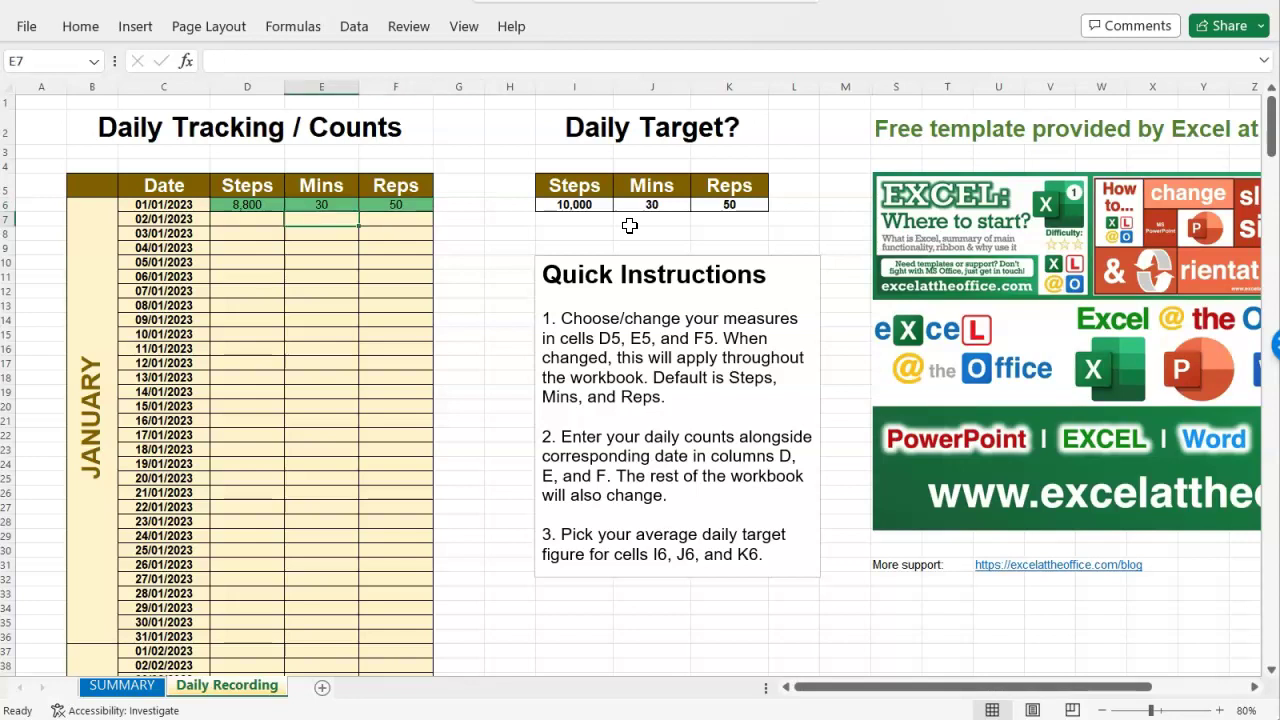
key("Left")
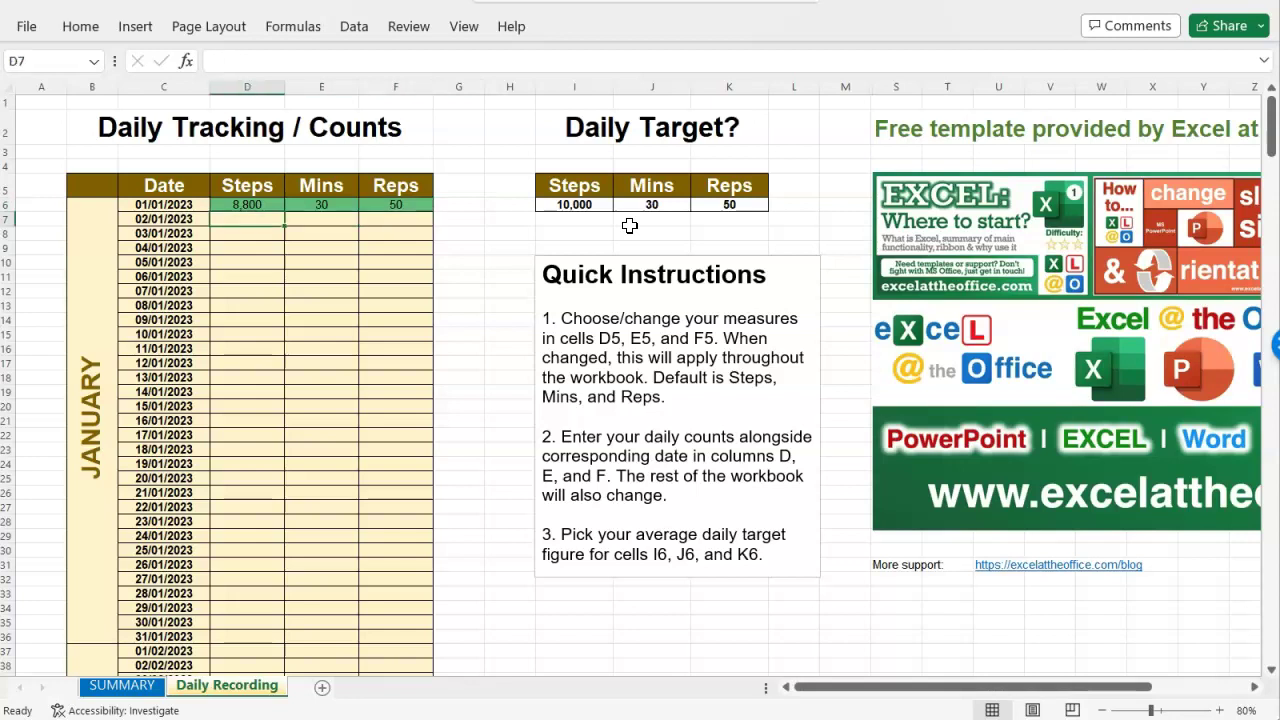
key("Right")
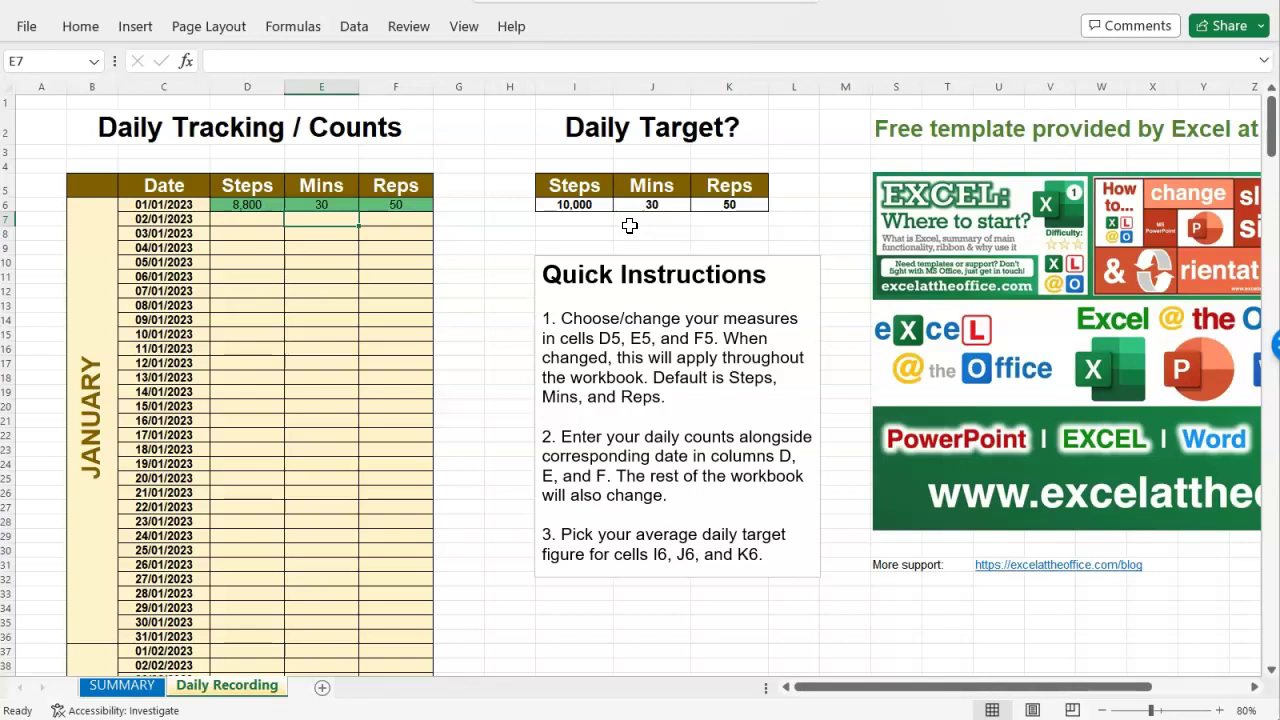
type("35")
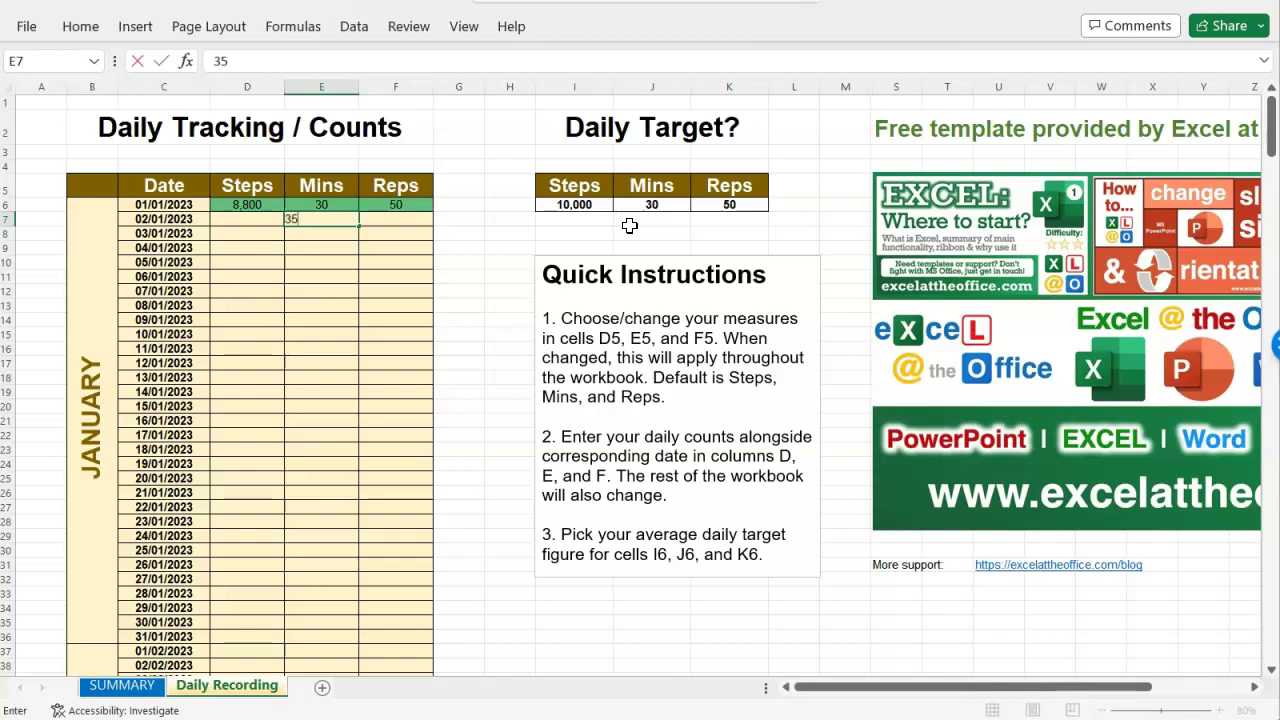
key("Tab")
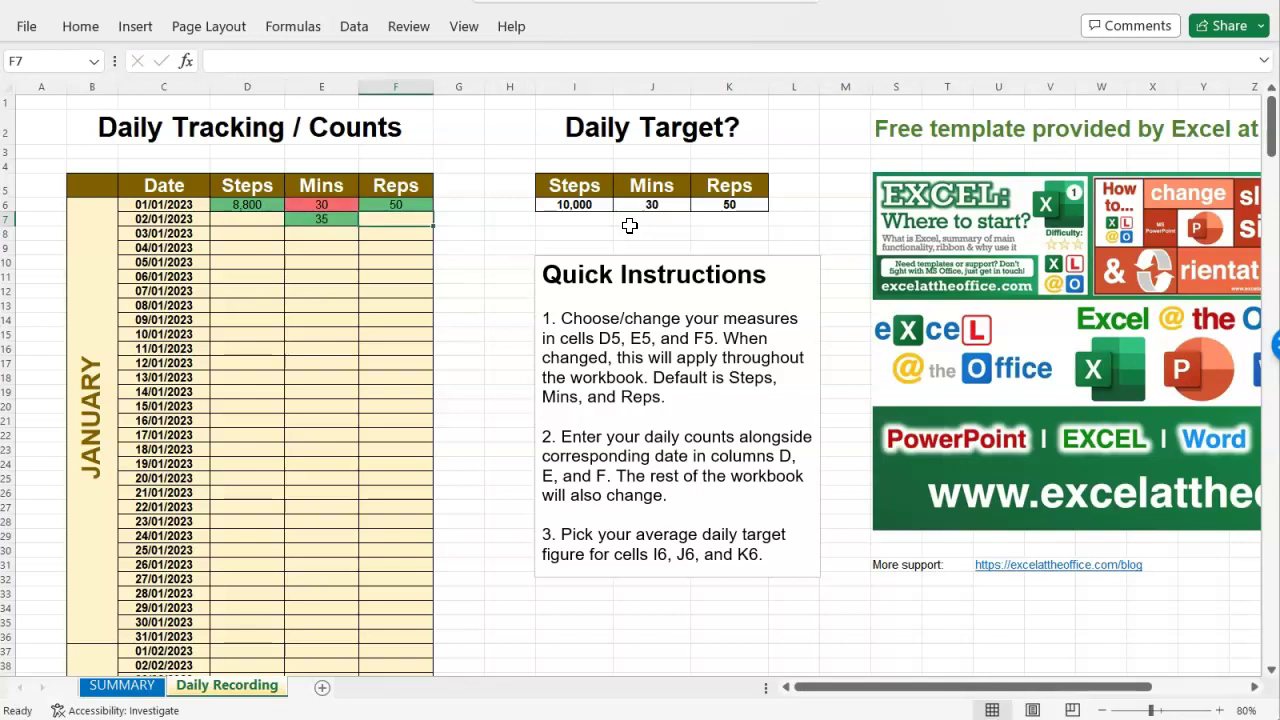
Complete the 02/01/2023 counts by entering 100 reps in F7 and 10000 steps in D7
key("Left")
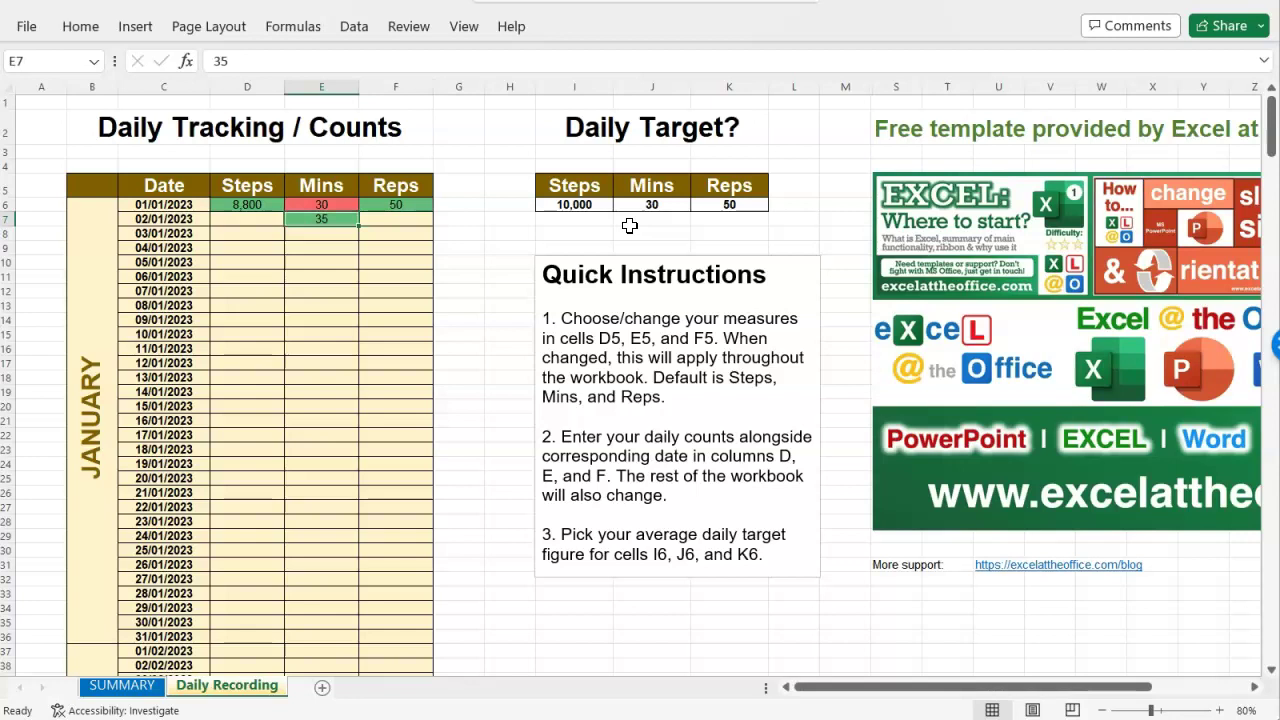
key("Right")
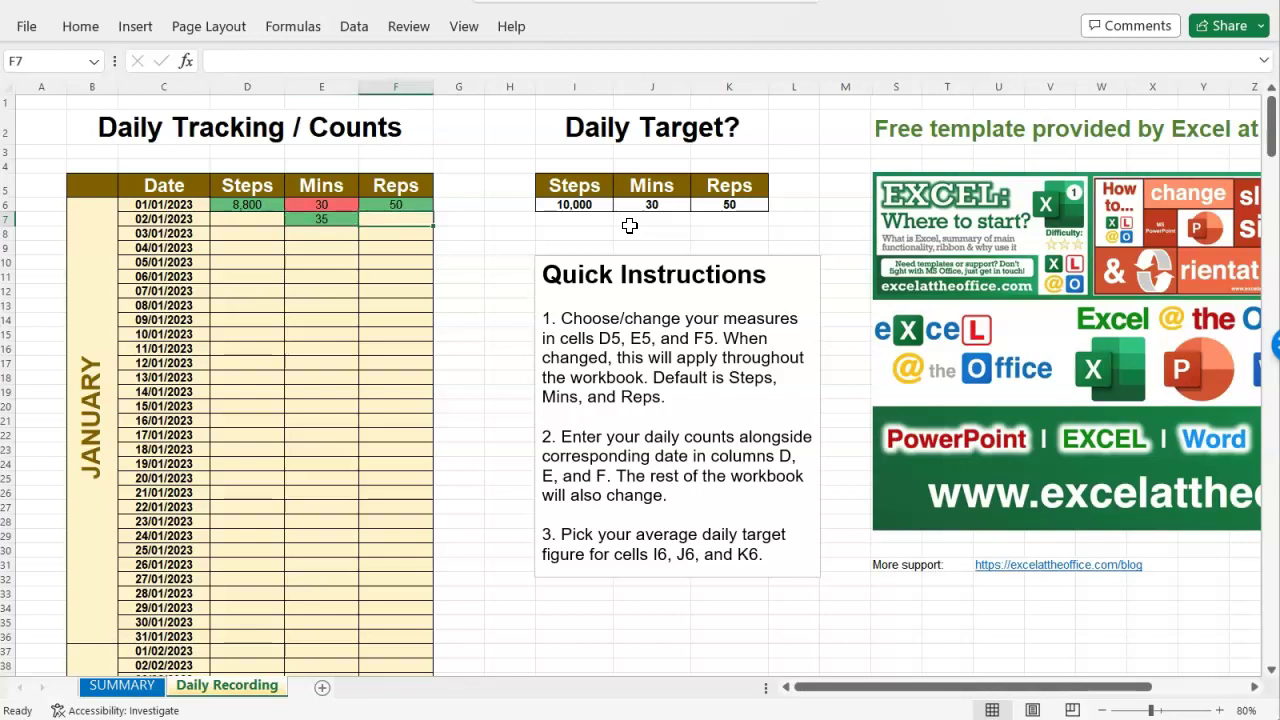
type("1")
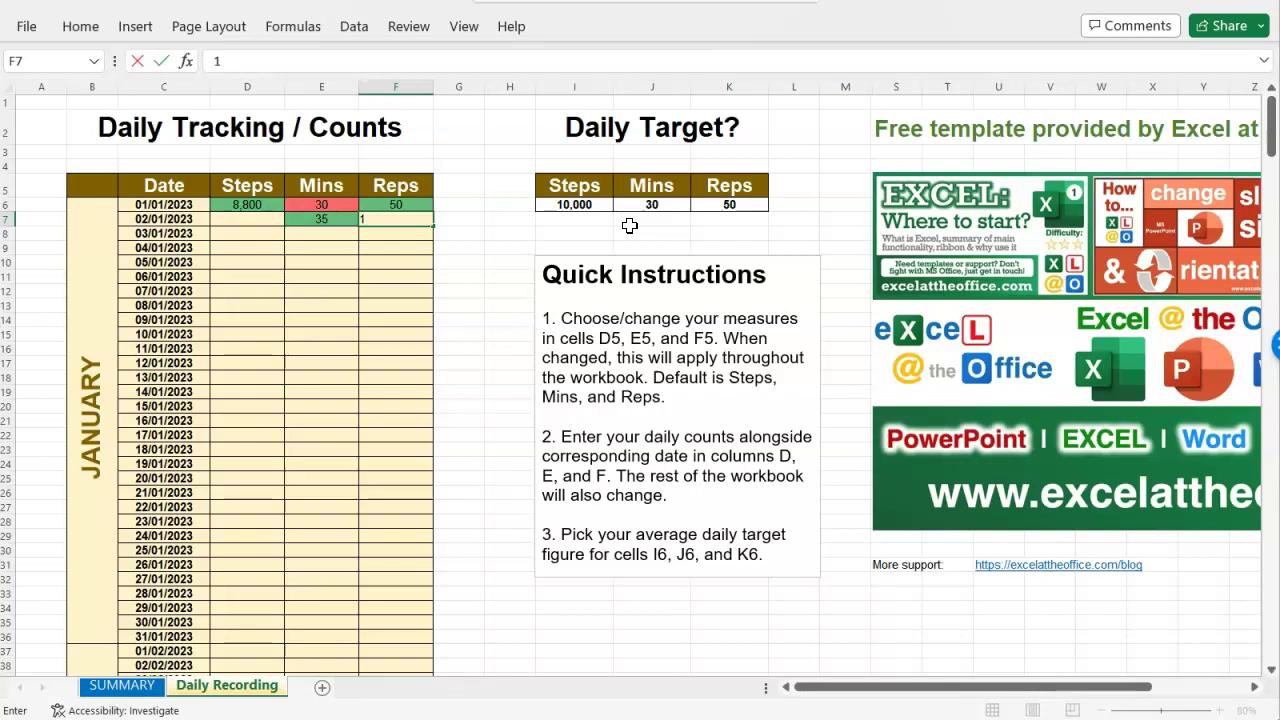
type("00")
key("Left")
key("Left")
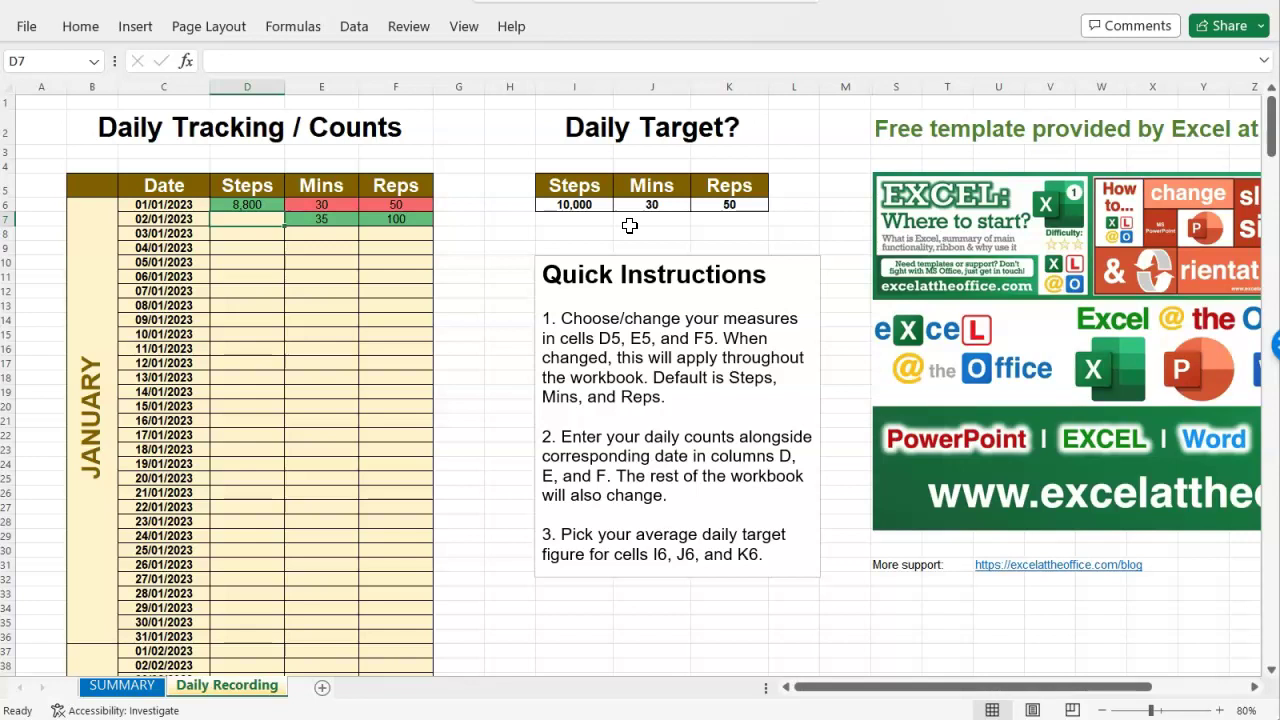
type("10000")
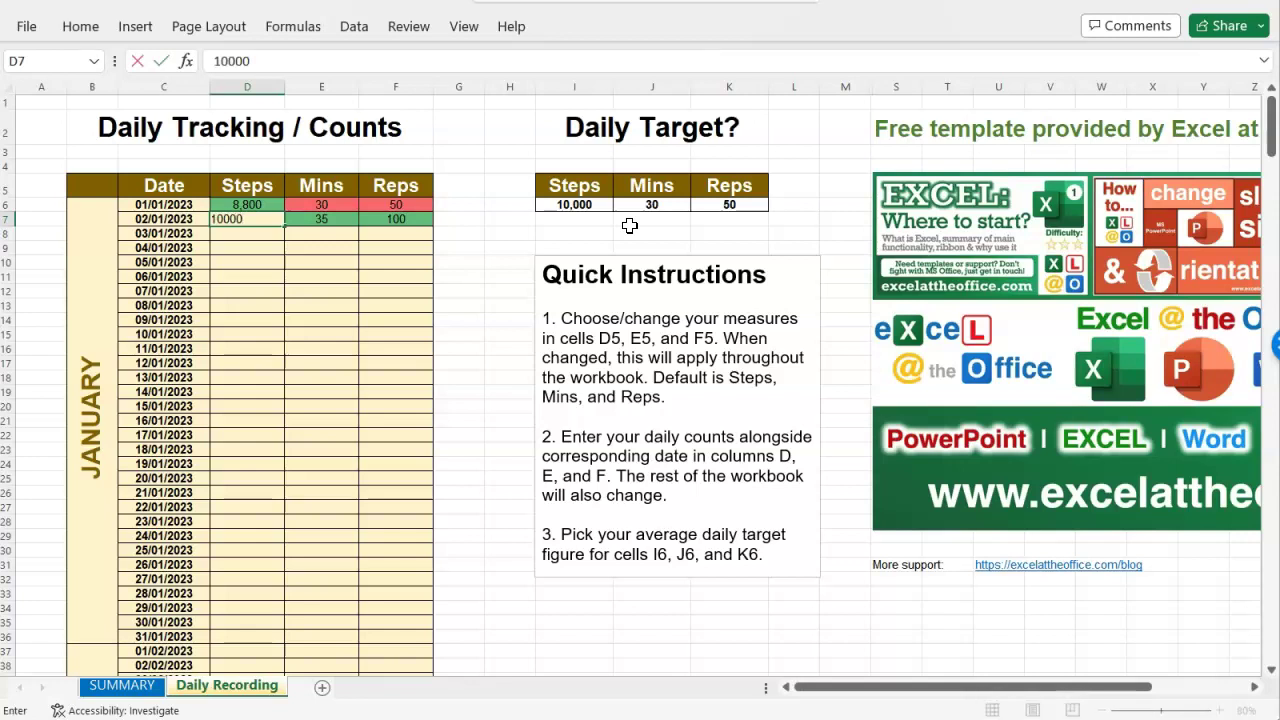
key("Return")
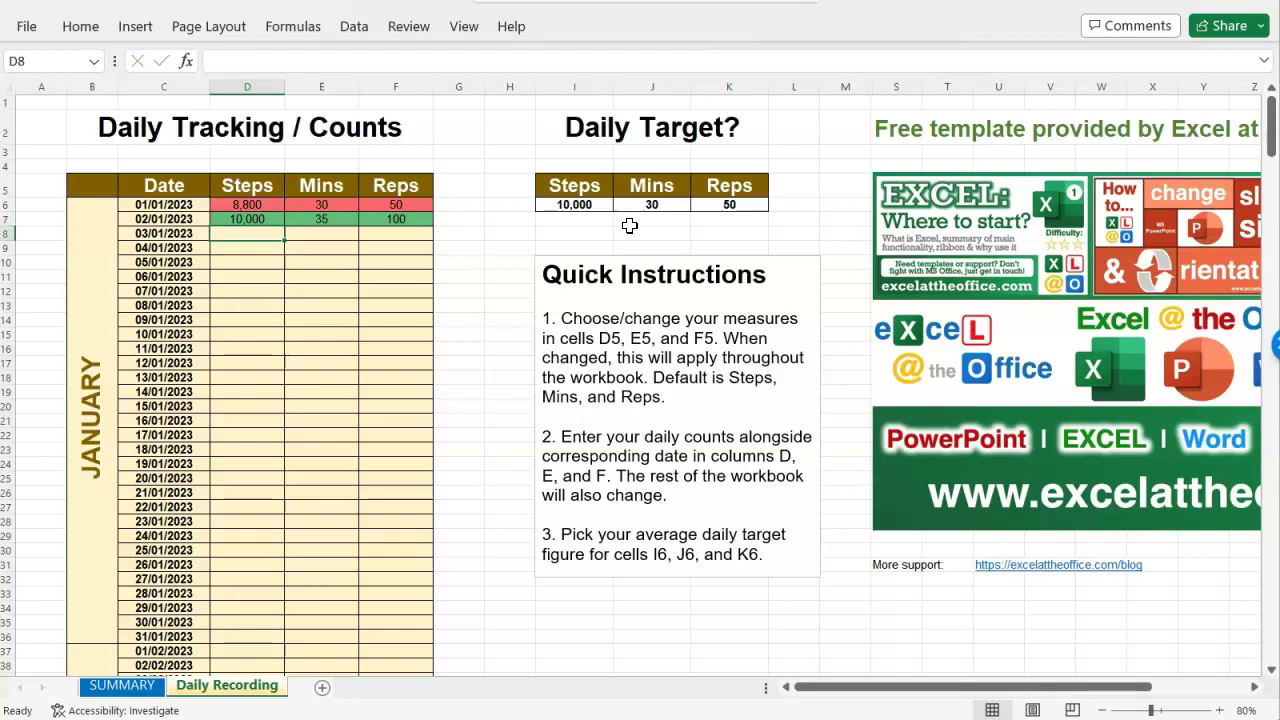
Compare the colour coding of the first two days' counts and look over the remaining daily rows and targets
key("Up")
key("Up")
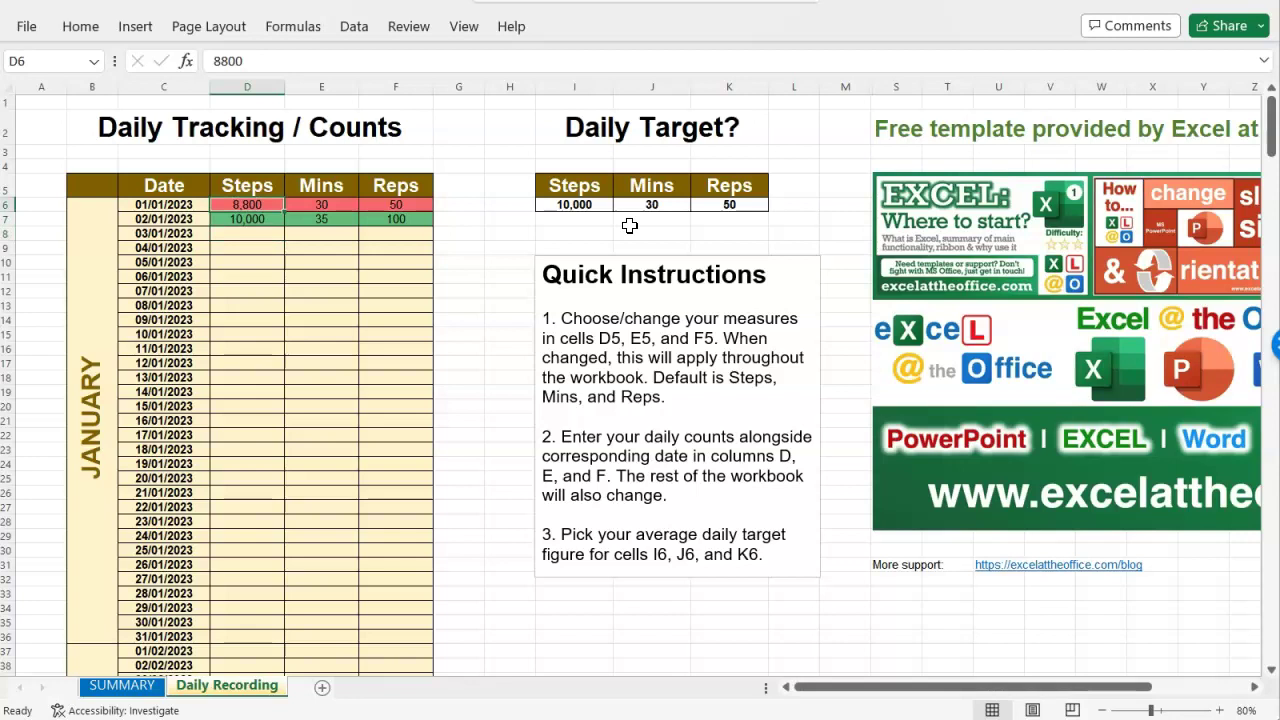
left_click(254, 230)
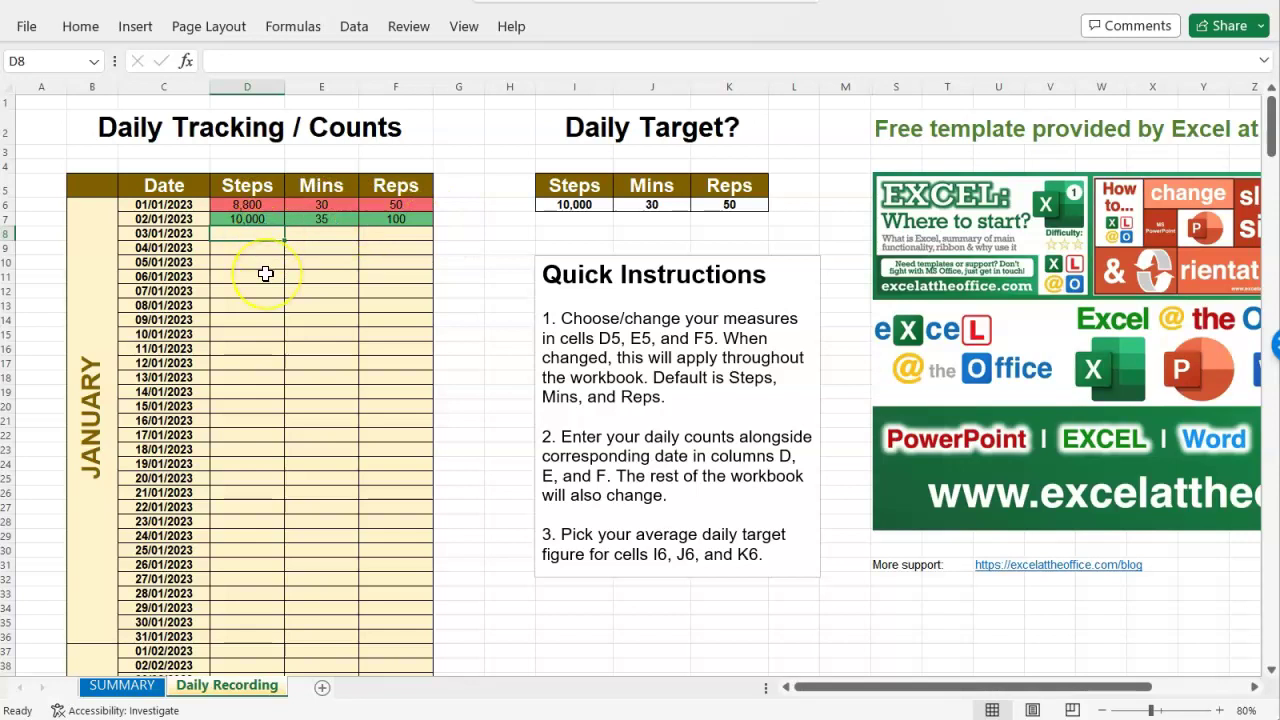
scroll(265, 273, "down", 7)
scroll(265, 273, "up", 7)
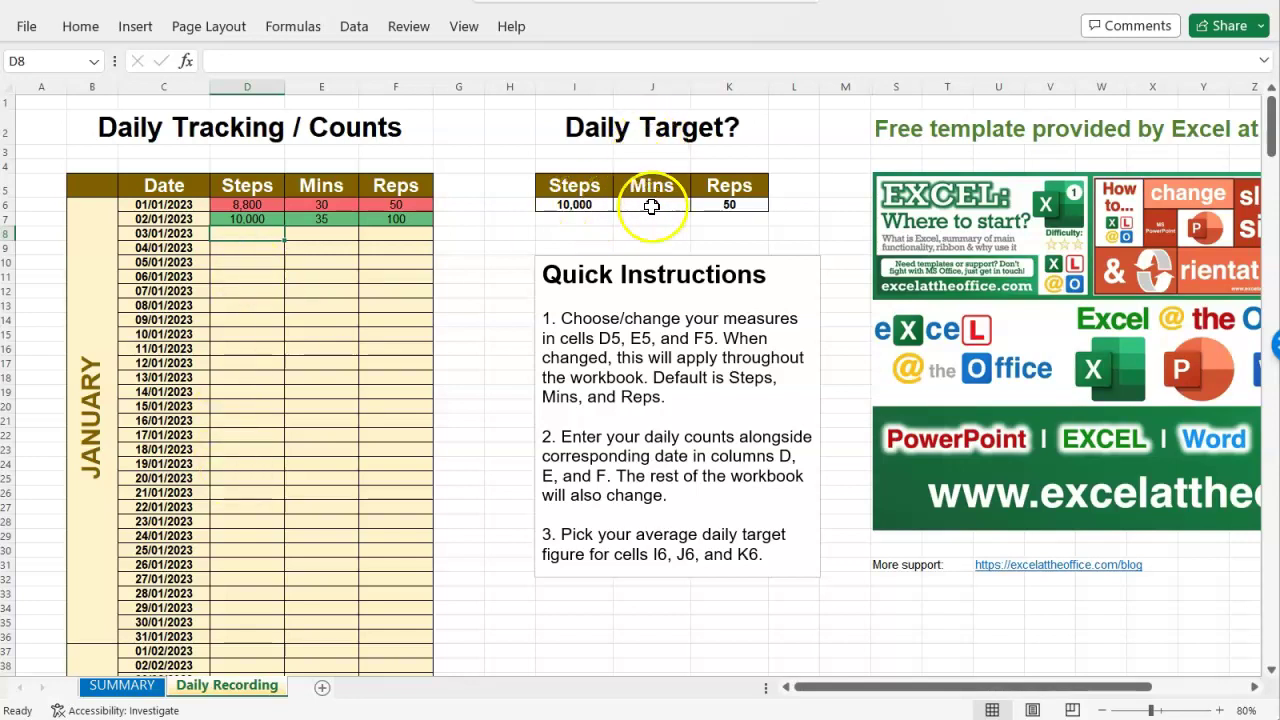
Review the Daily Average figures for Steps, Mins and Reps on the SUMMARY sheet
left_click(122, 686)
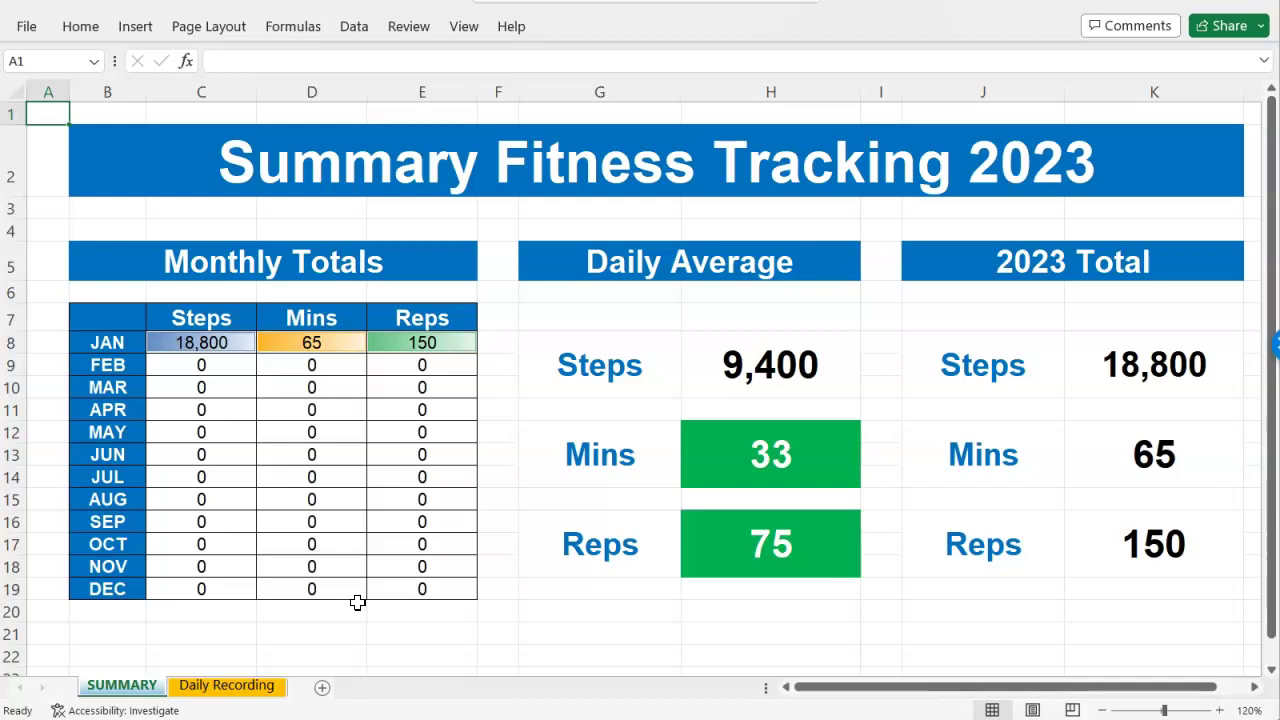
left_click_drag(788, 380, 769, 528)
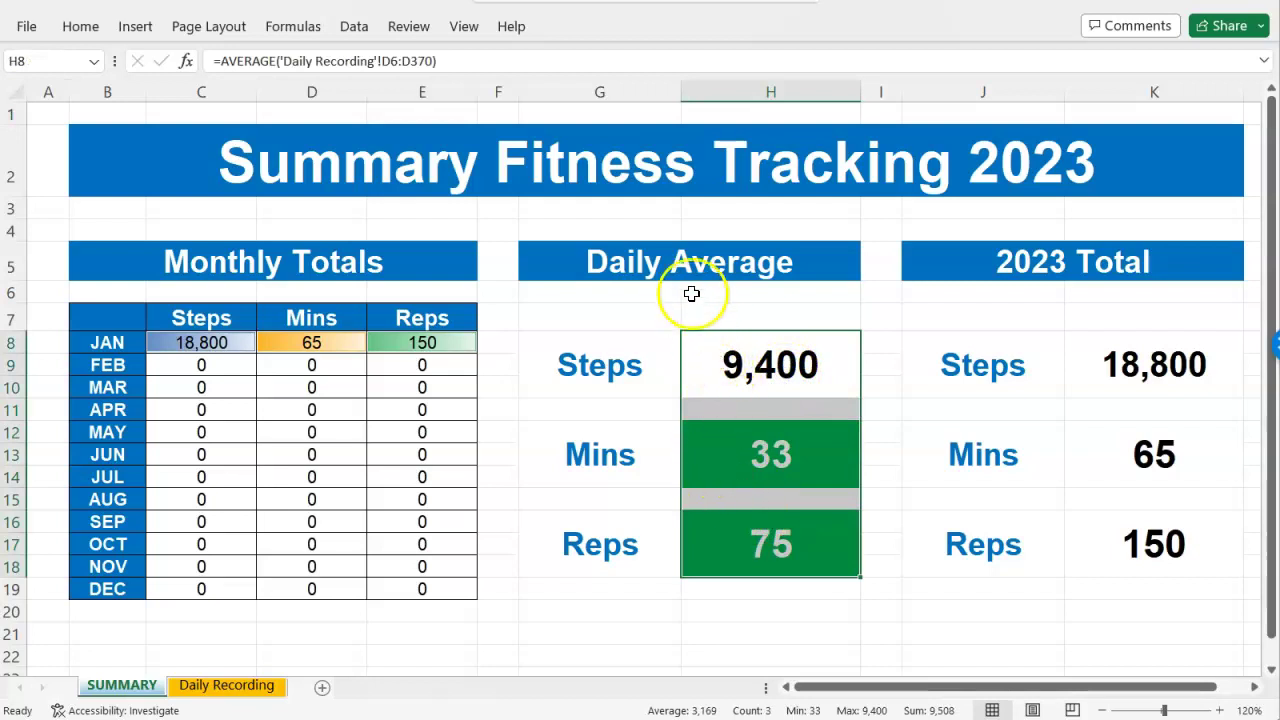
left_click(743, 360)
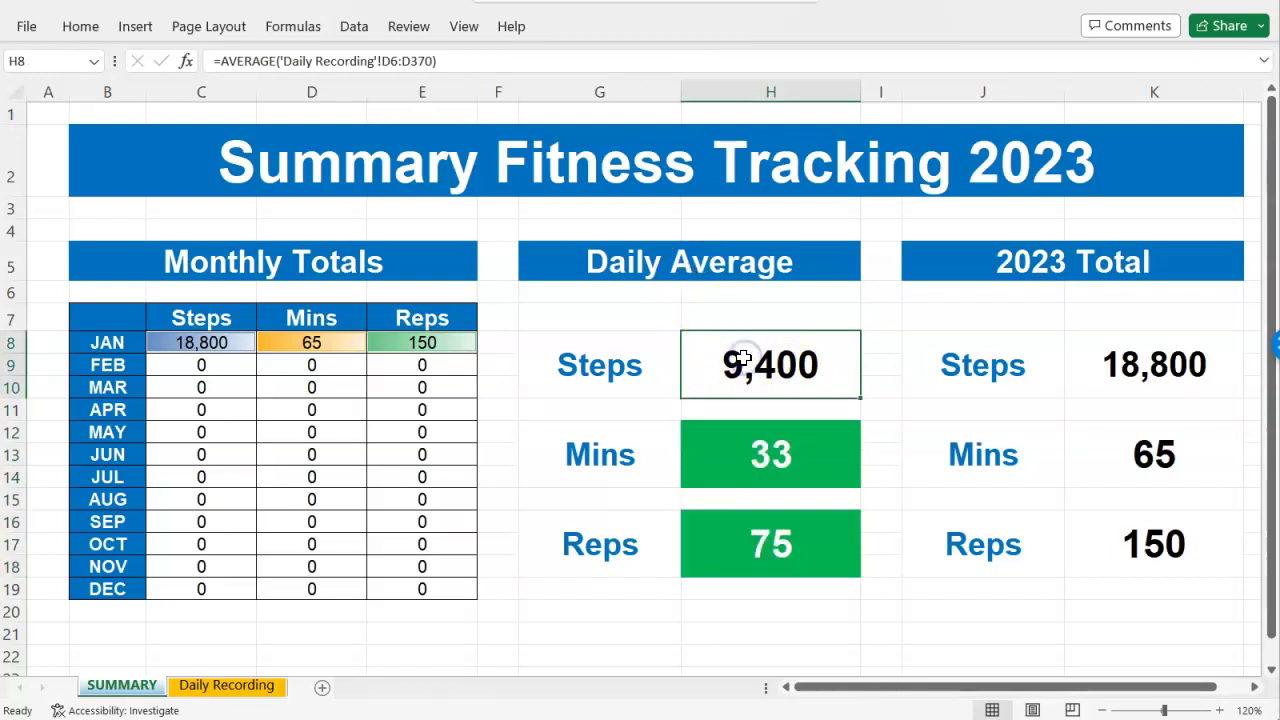
key("Down")
key("Down")
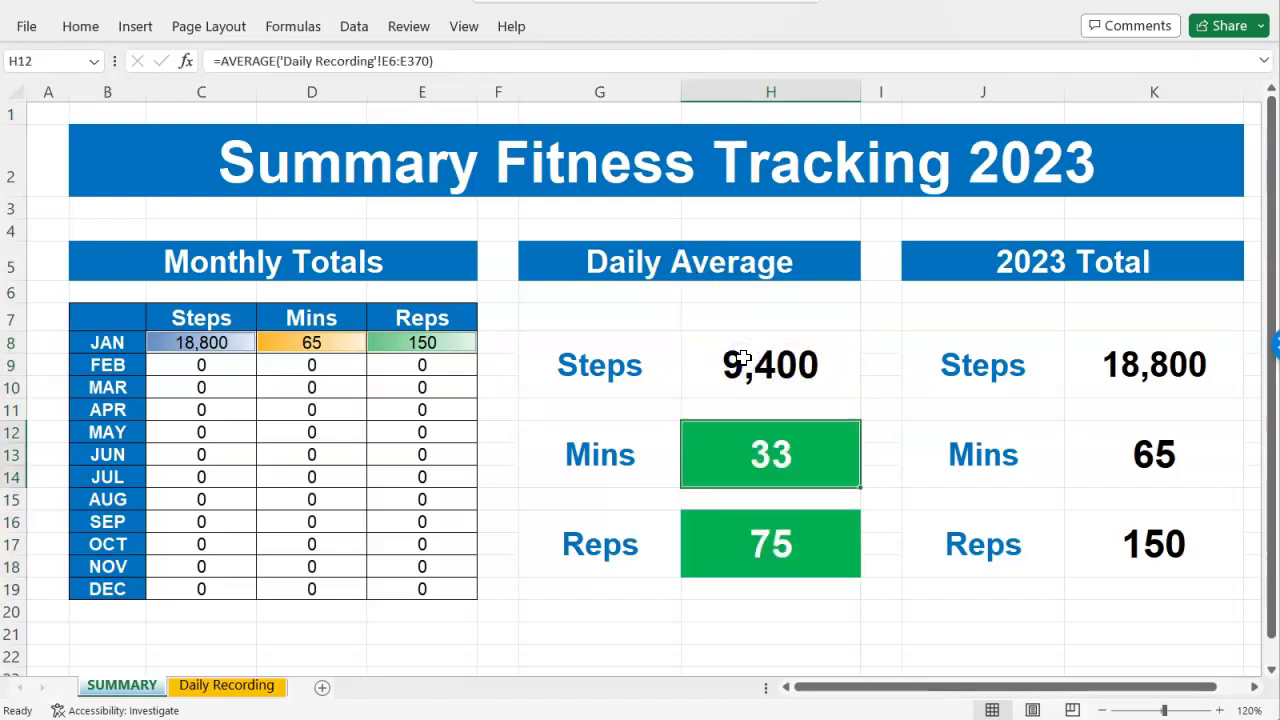
key("Left")
key("Right")
key("Down")
key("Down")
key("Left")
key("Right")
key("Up")
key("Up")
key("Up")
key("Up")
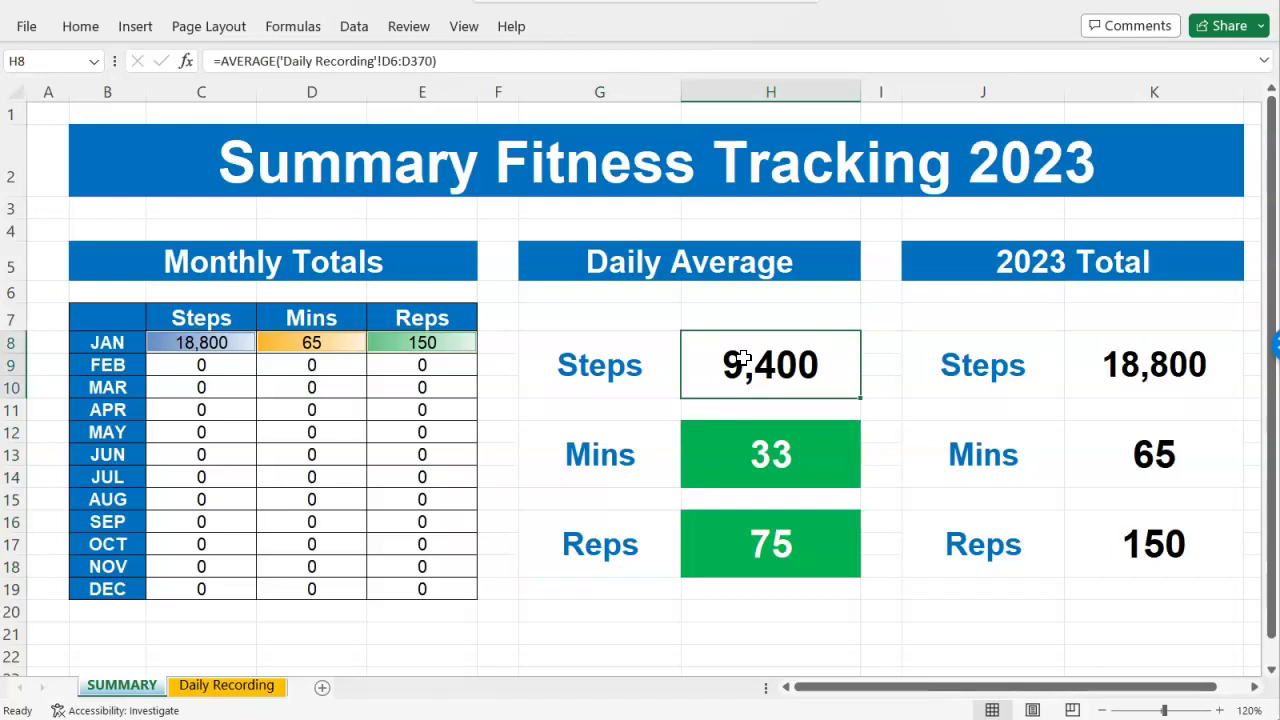
Examine the 2023 Total figures and the January row of the Monthly Totals on the SUMMARY sheet
left_click_drag(1114, 263, 1108, 526)
left_click(1108, 526)
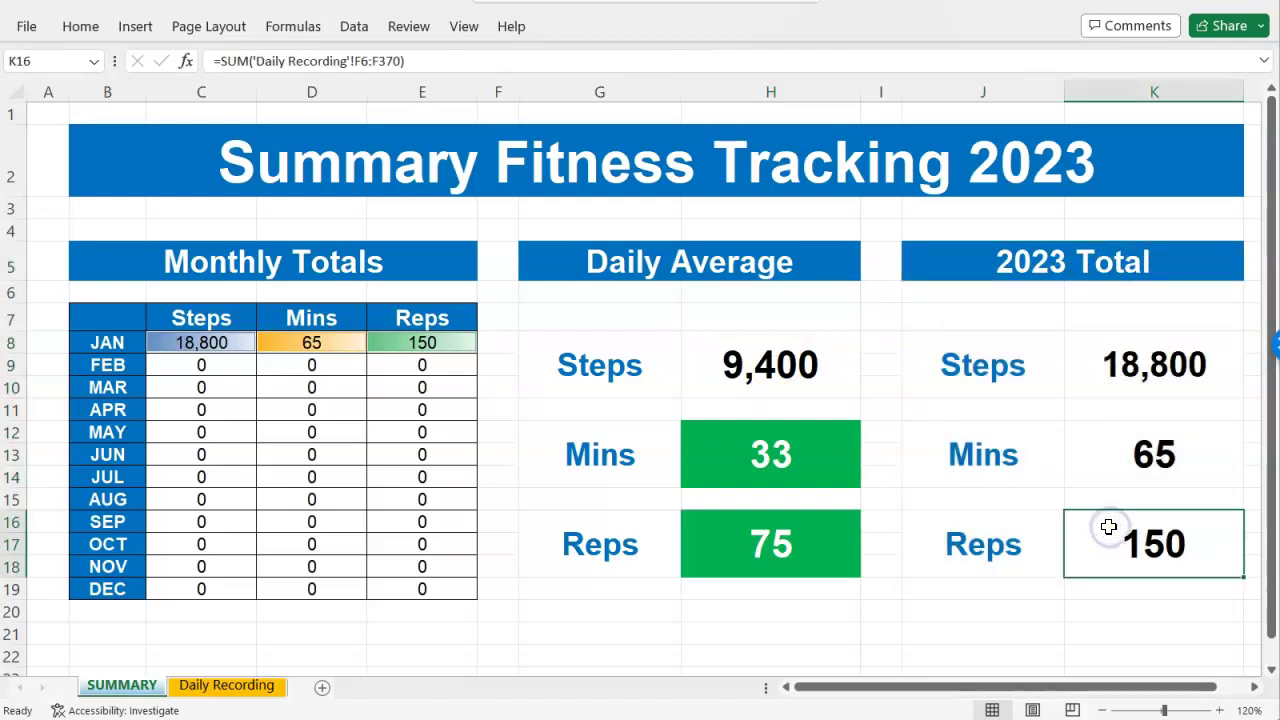
left_click(143, 342)
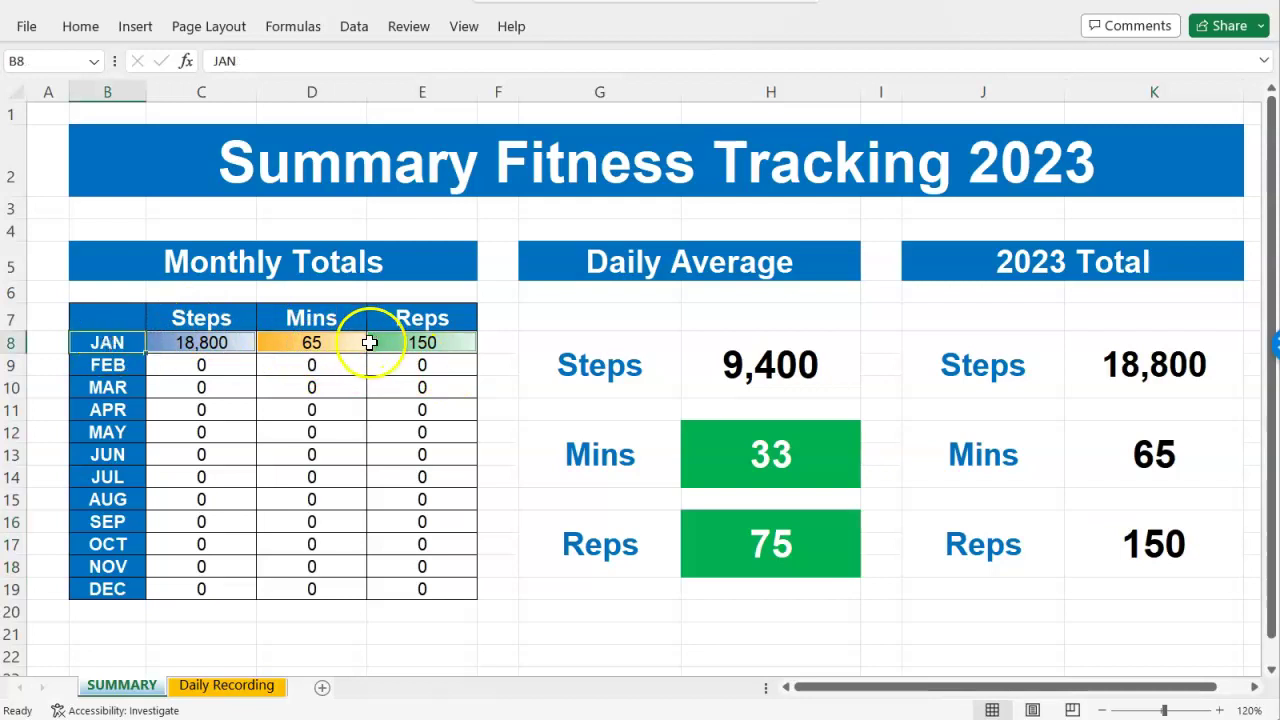
left_click(1177, 343)
left_click_drag(1177, 343, 989, 549)
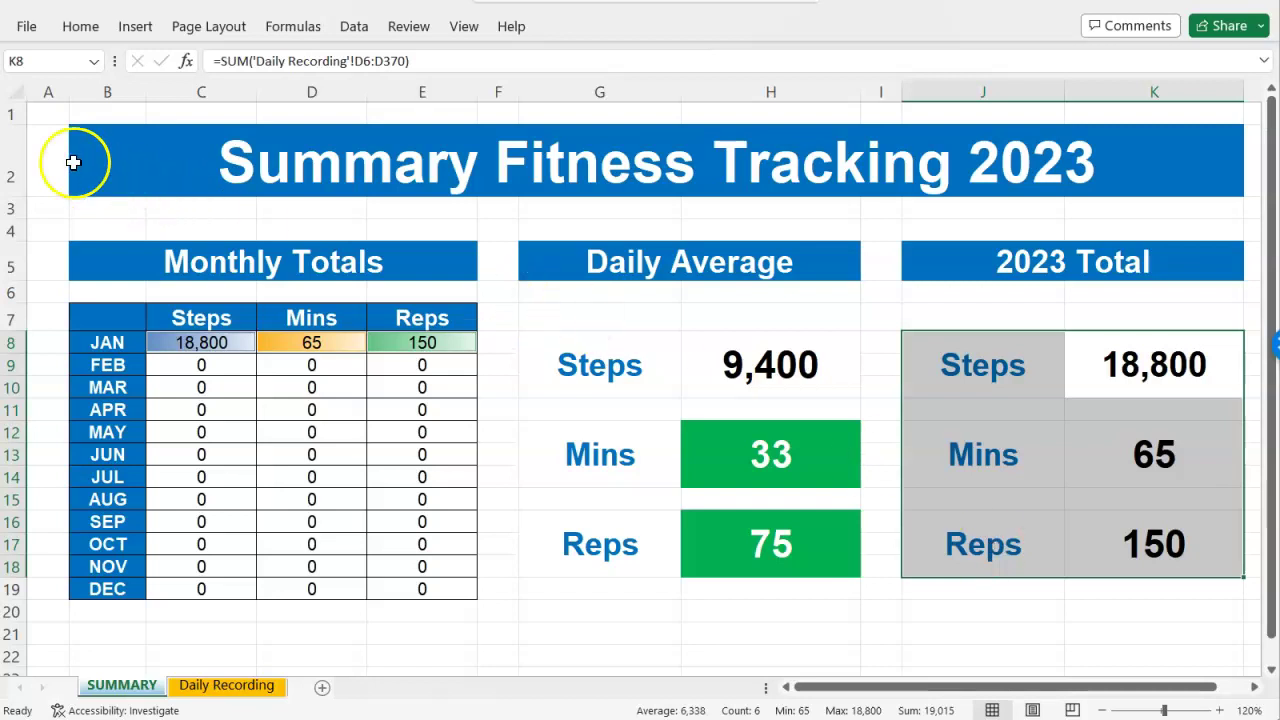
left_click(55, 119)
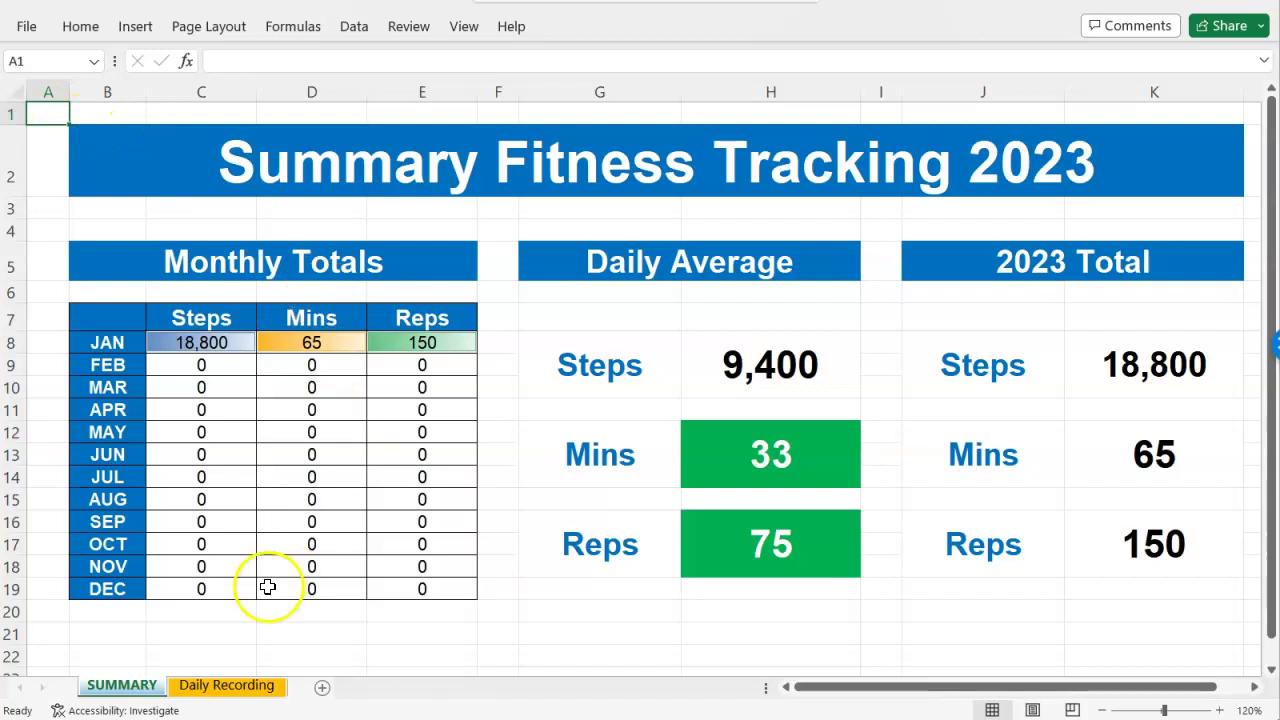
Enter the formula =RANDBETWEEN(5000,15000) in cell D8 of the Daily Recording sheet as the Steps count for 03/01/2023
left_click(226, 686)
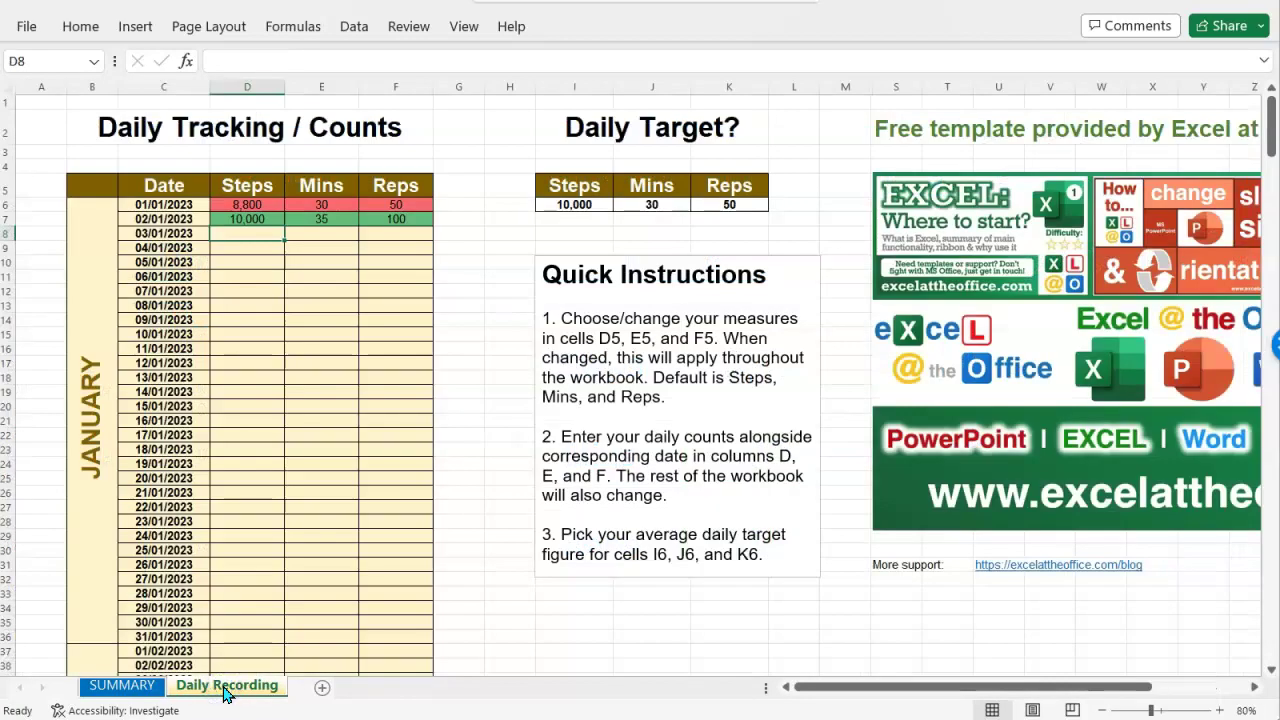
left_click(260, 234)
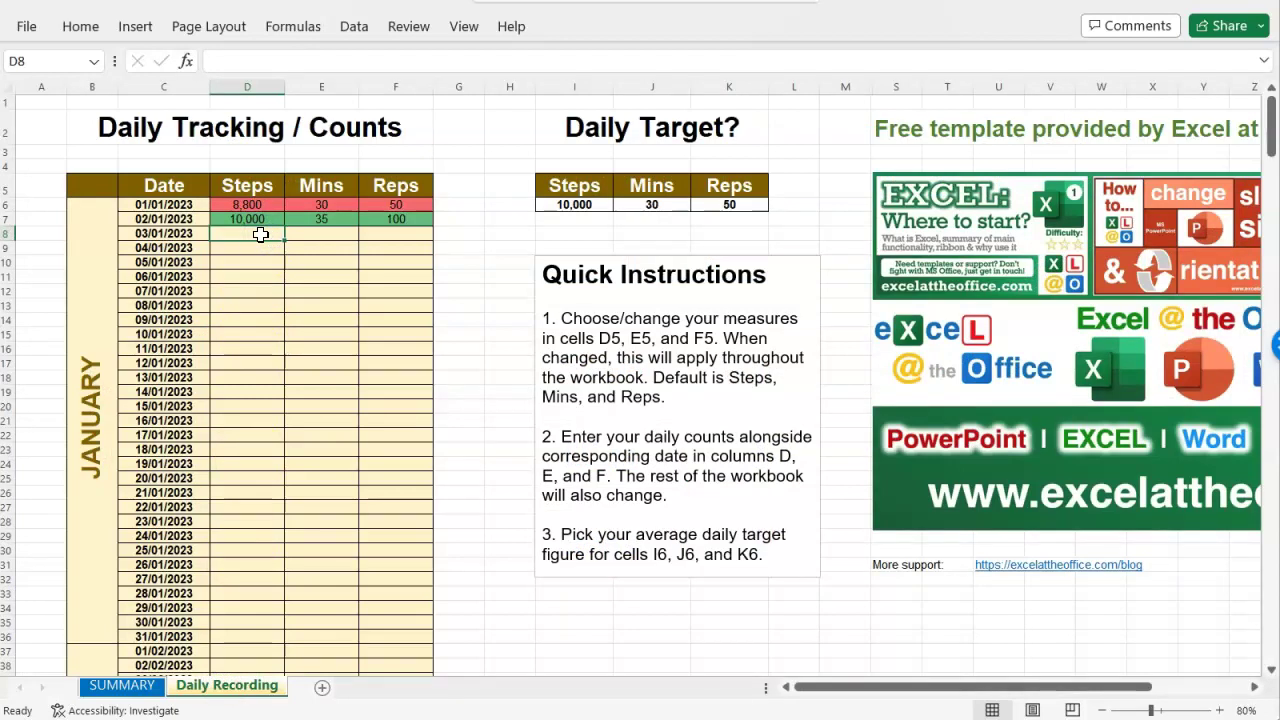
left_click(252, 65)
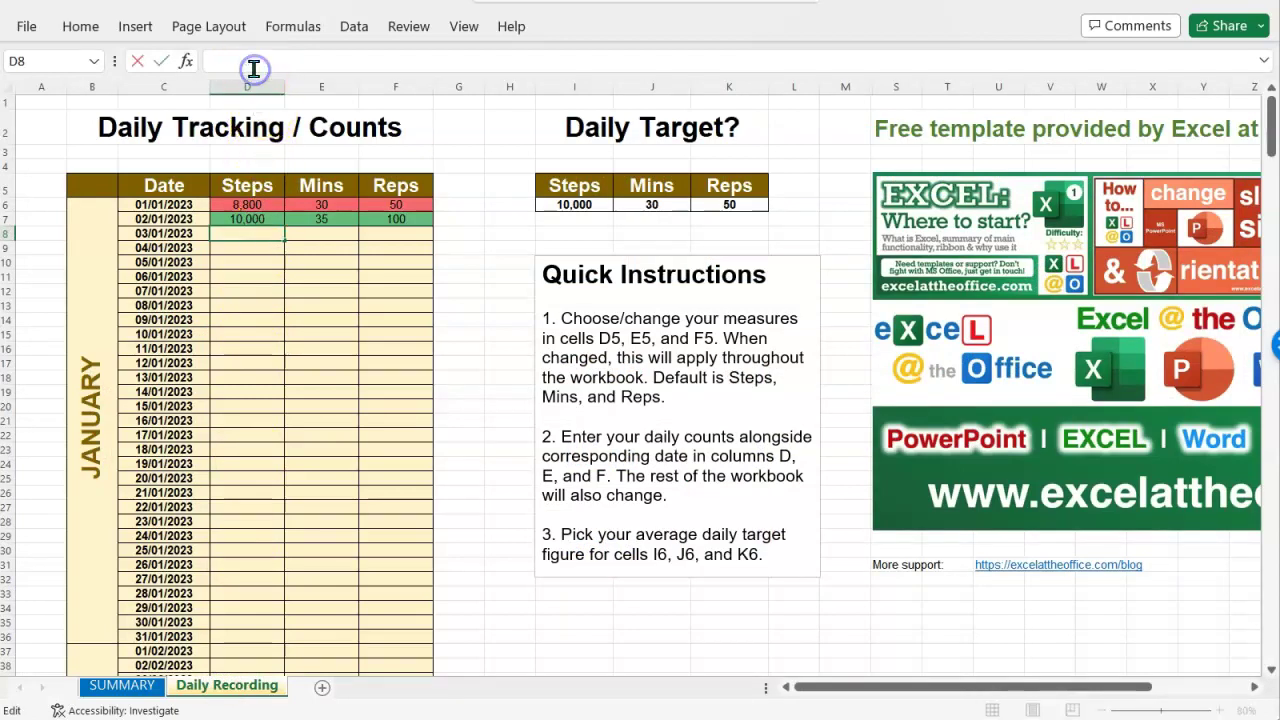
type("=ra")
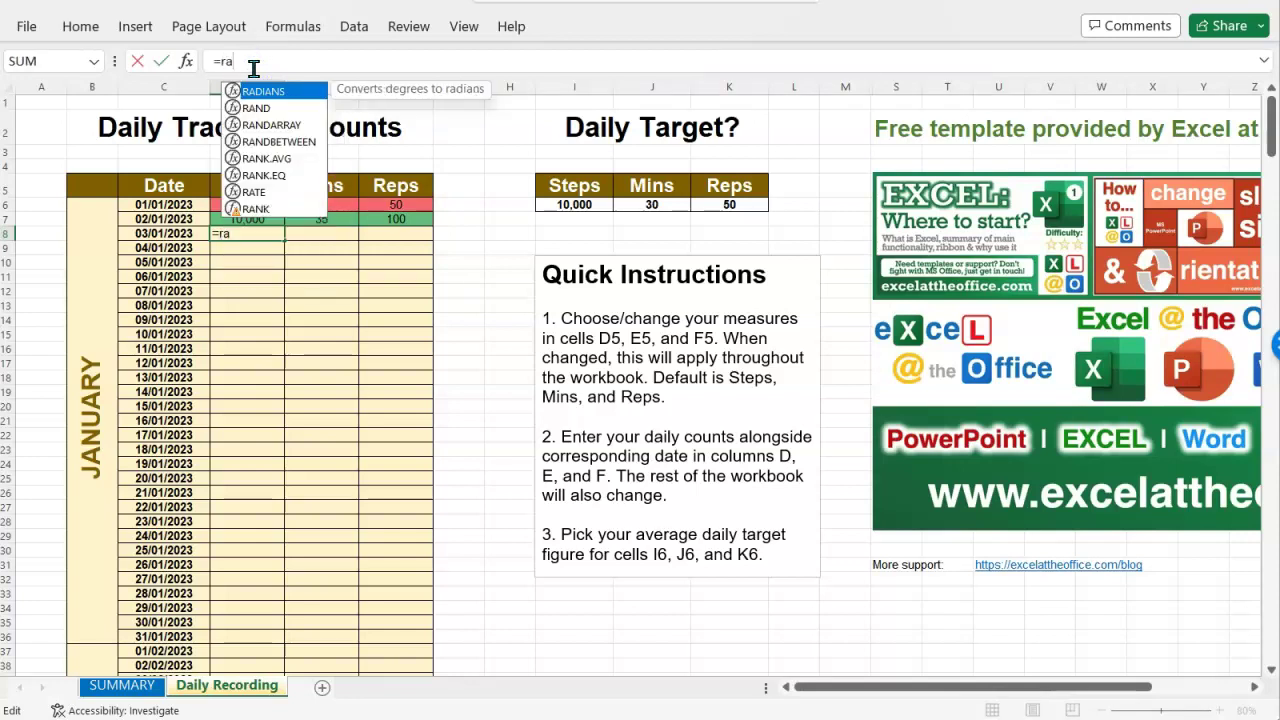
type("ndbe")
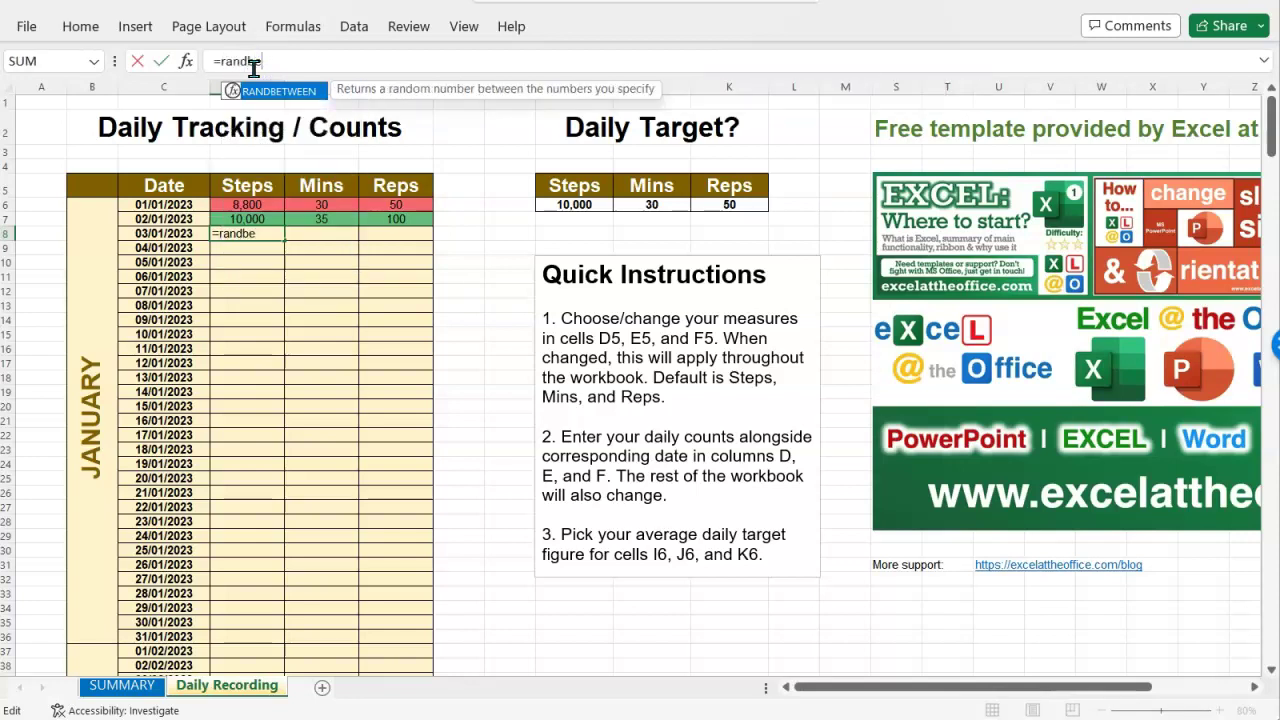
type("tween))")
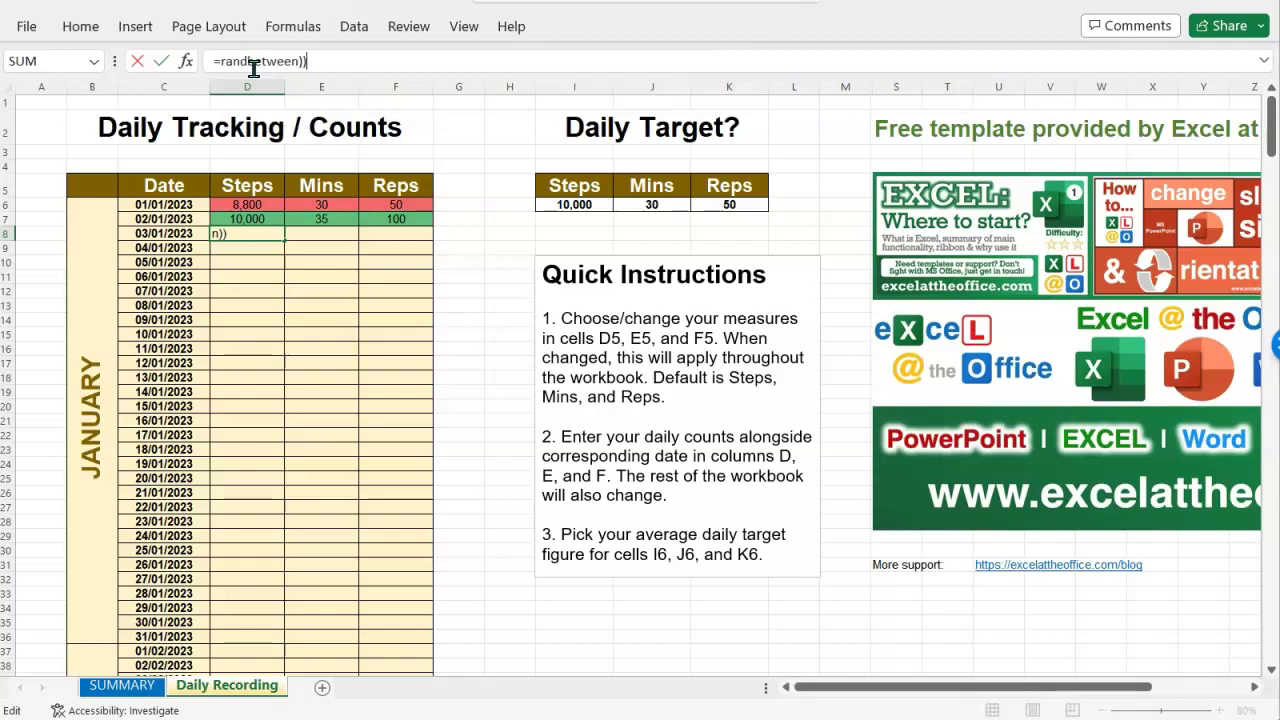
key("BackSpace")
key("BackSpace")
type("(")
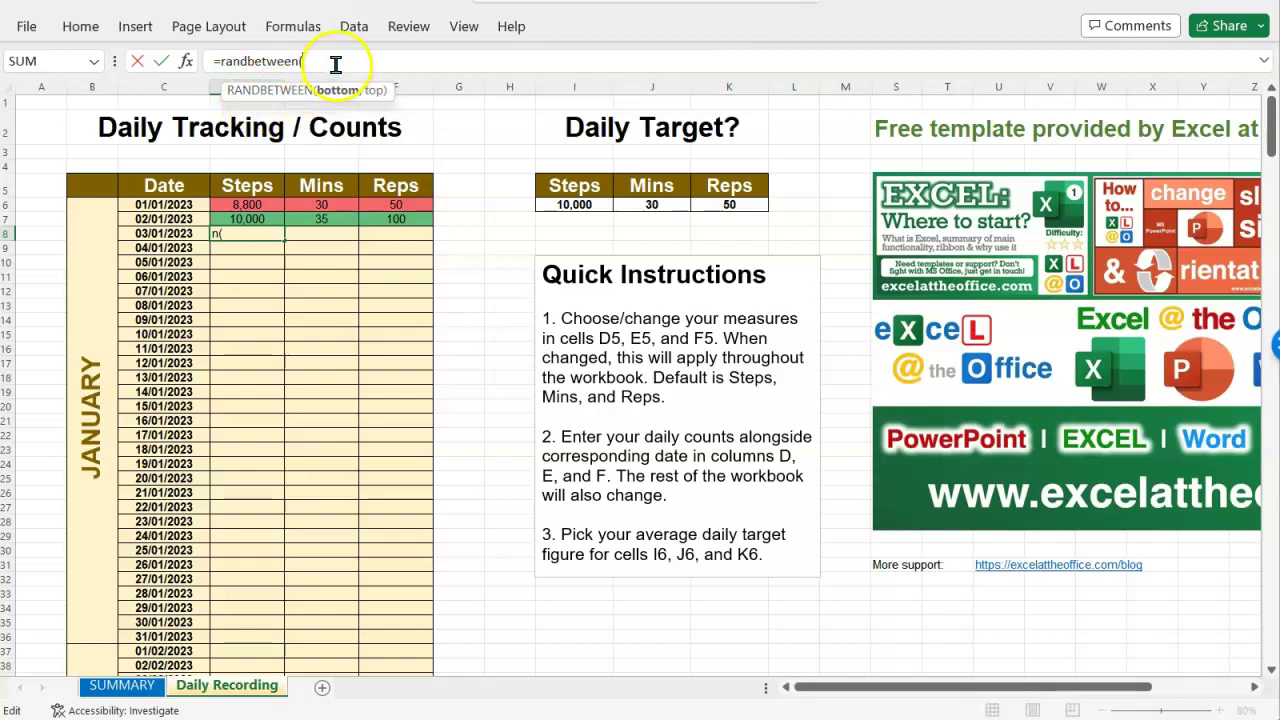
type("5000,15000")
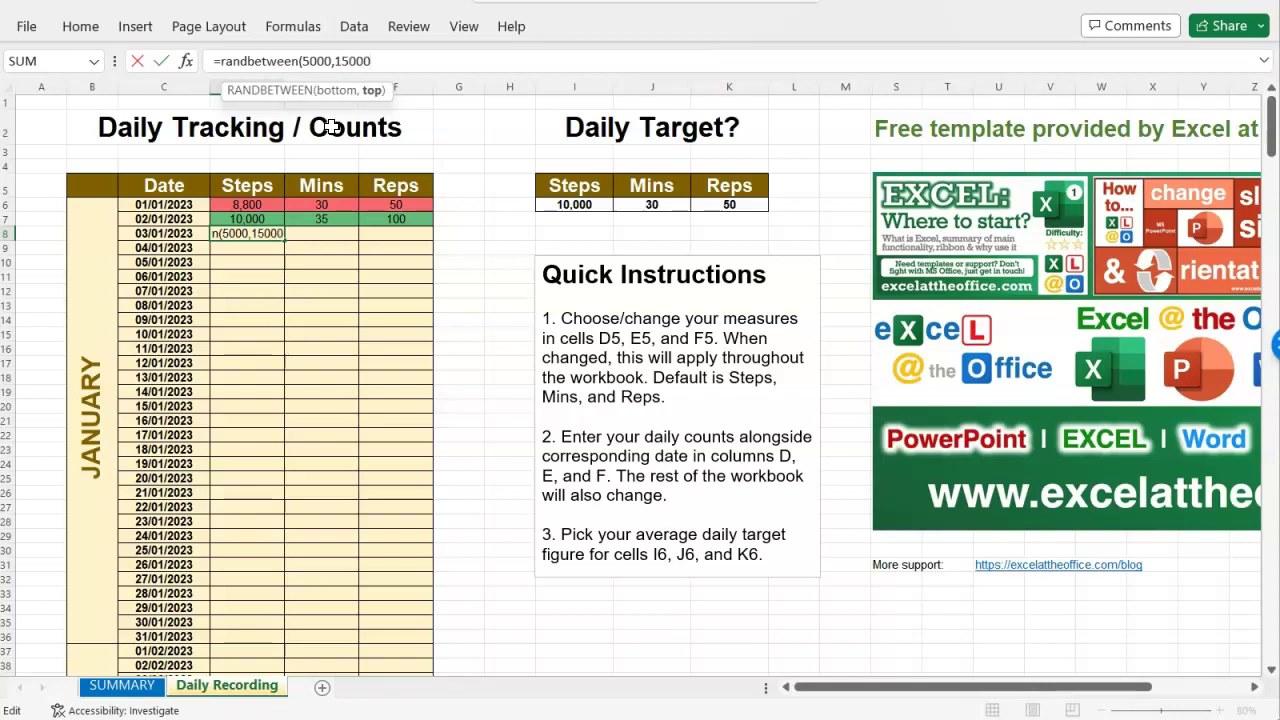
type(")")
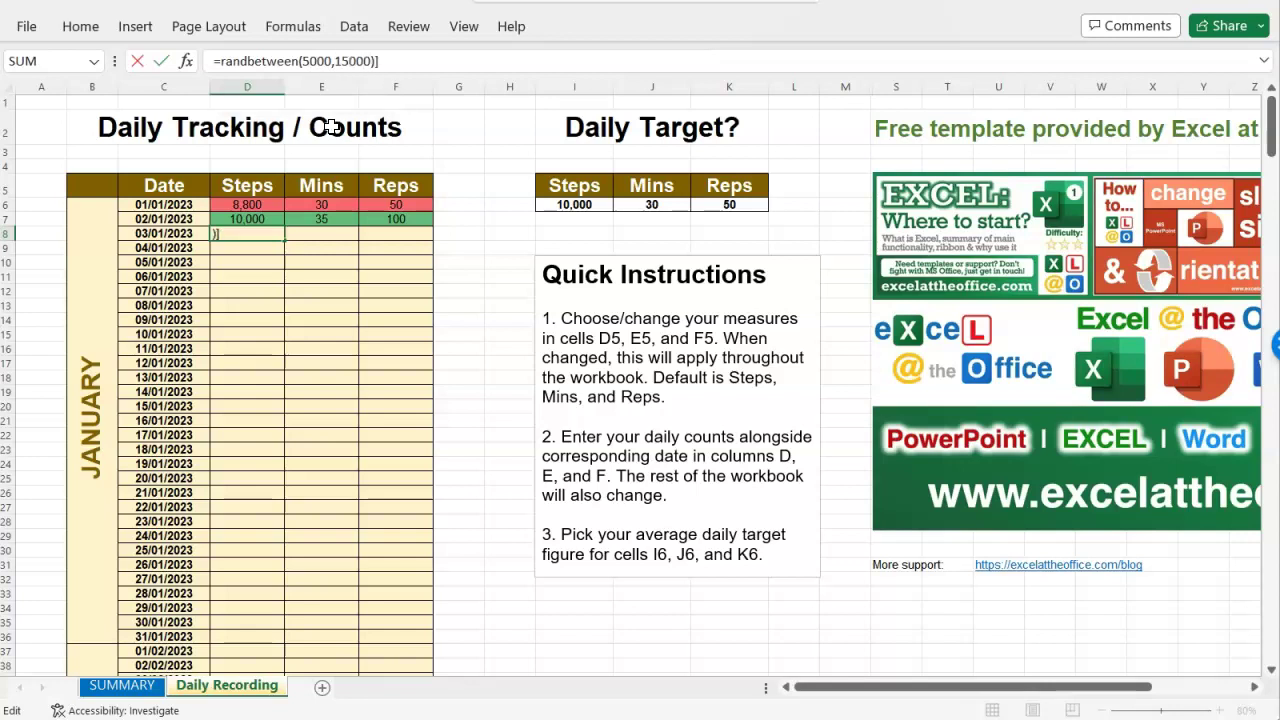
type("=")
key("BackSpace")
key("Return")
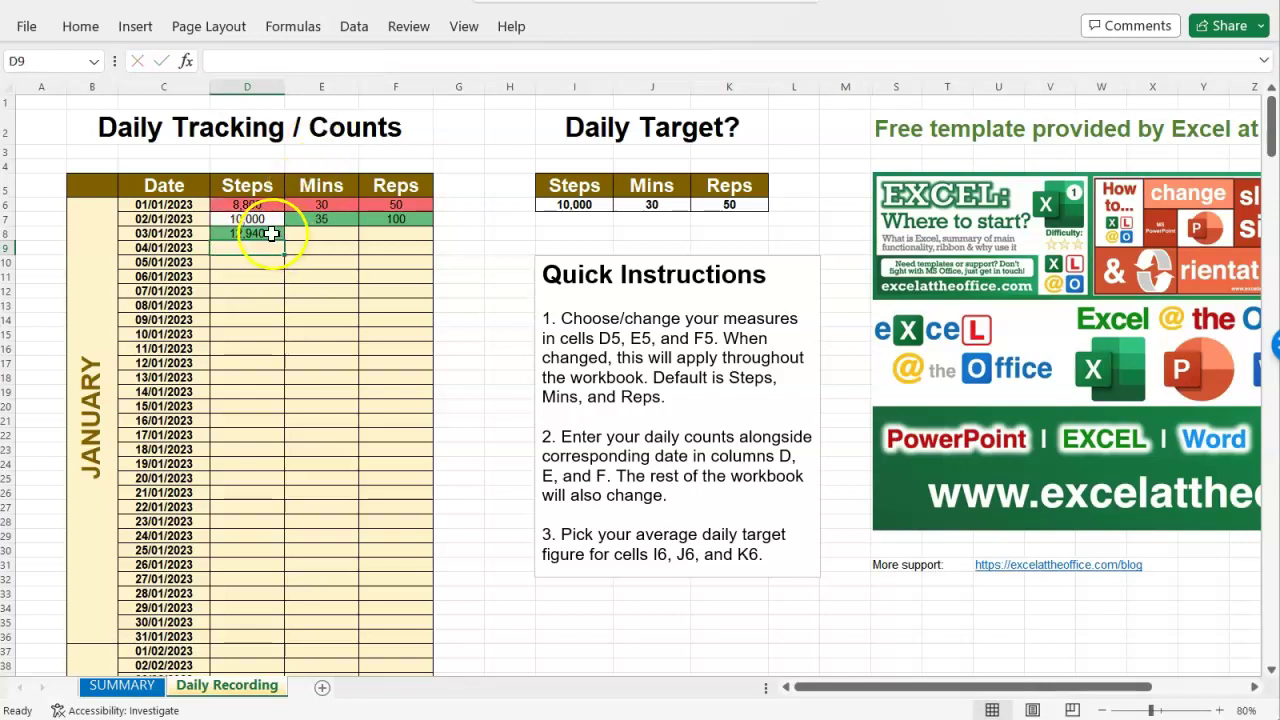
Fill the D8 random-number formula down the Steps column for the rest of the year and look through the months
left_click(280, 236)
double_click(284, 240)
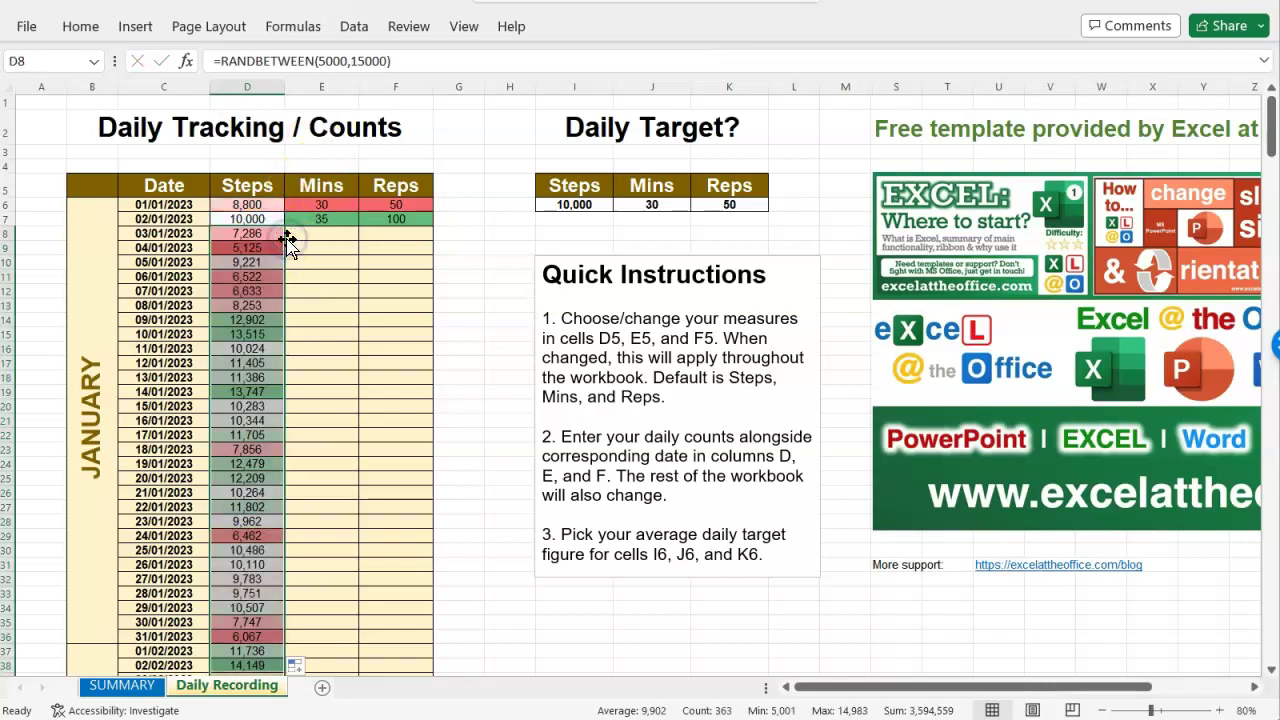
scroll(270, 410, "down", 12)
scroll(268, 412, "down", 20)
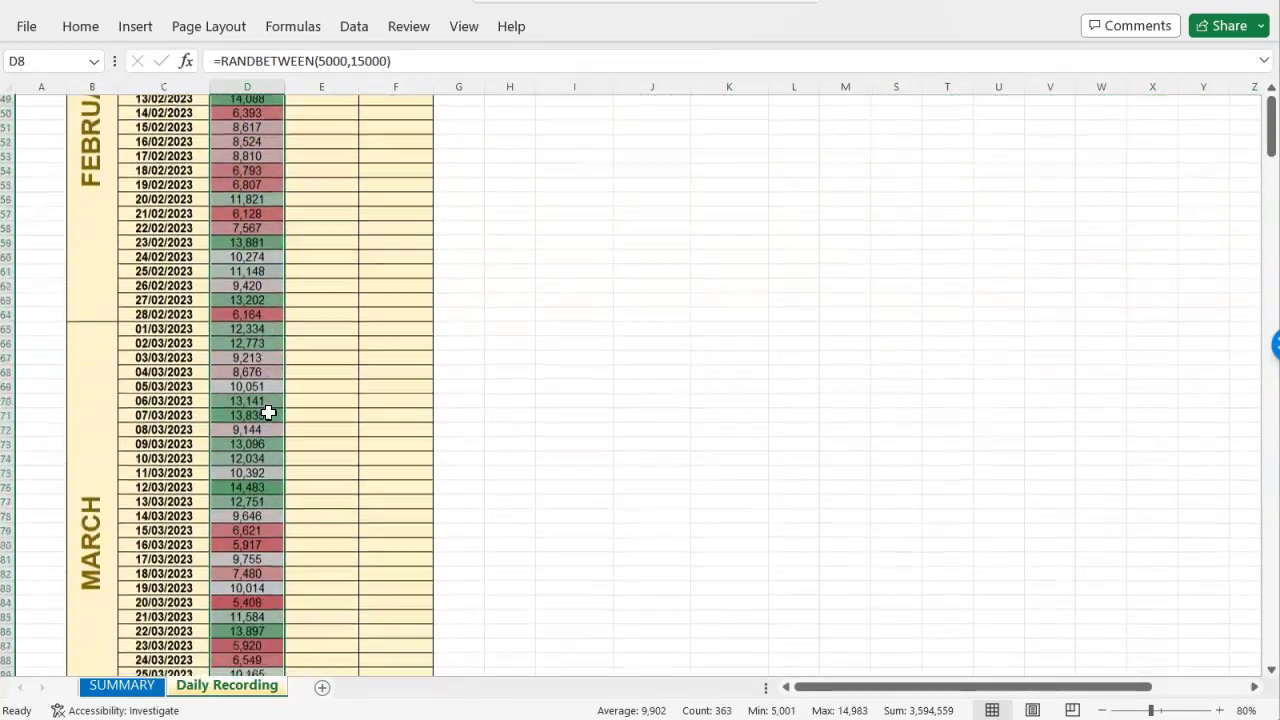
scroll(268, 412, "down", 6)
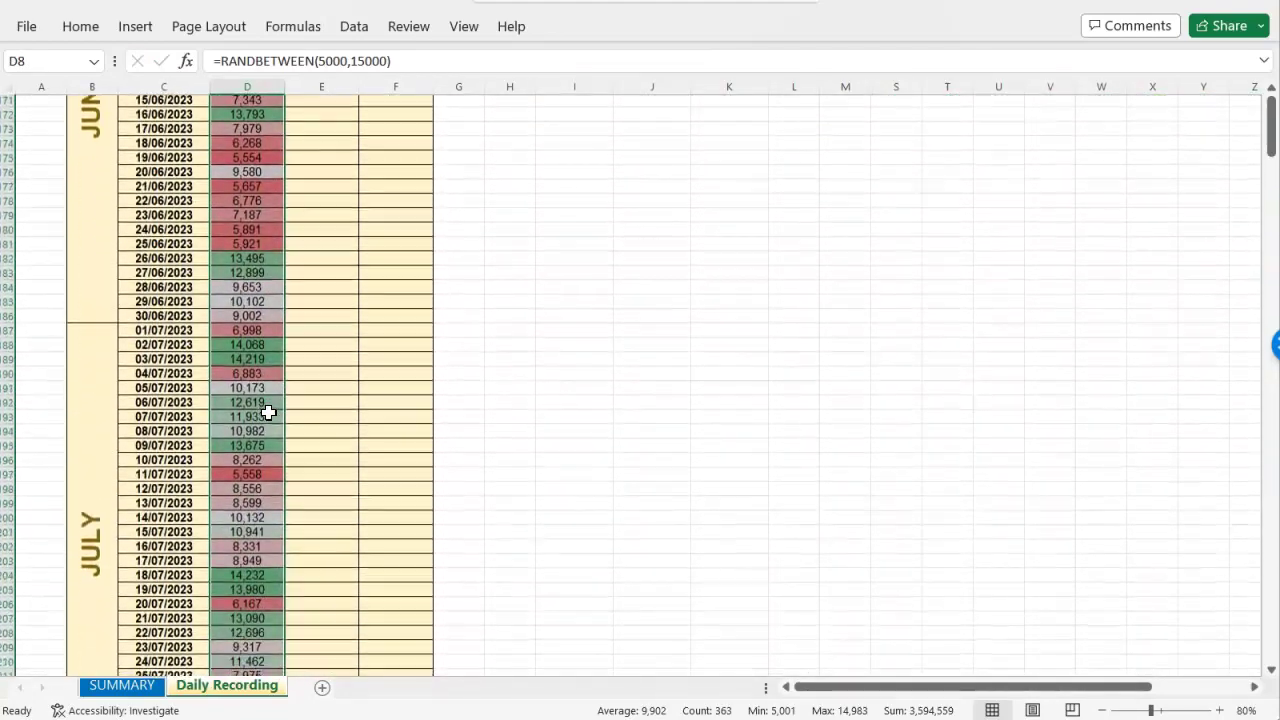
scroll(266, 408, "up", 20)
left_click(289, 263)
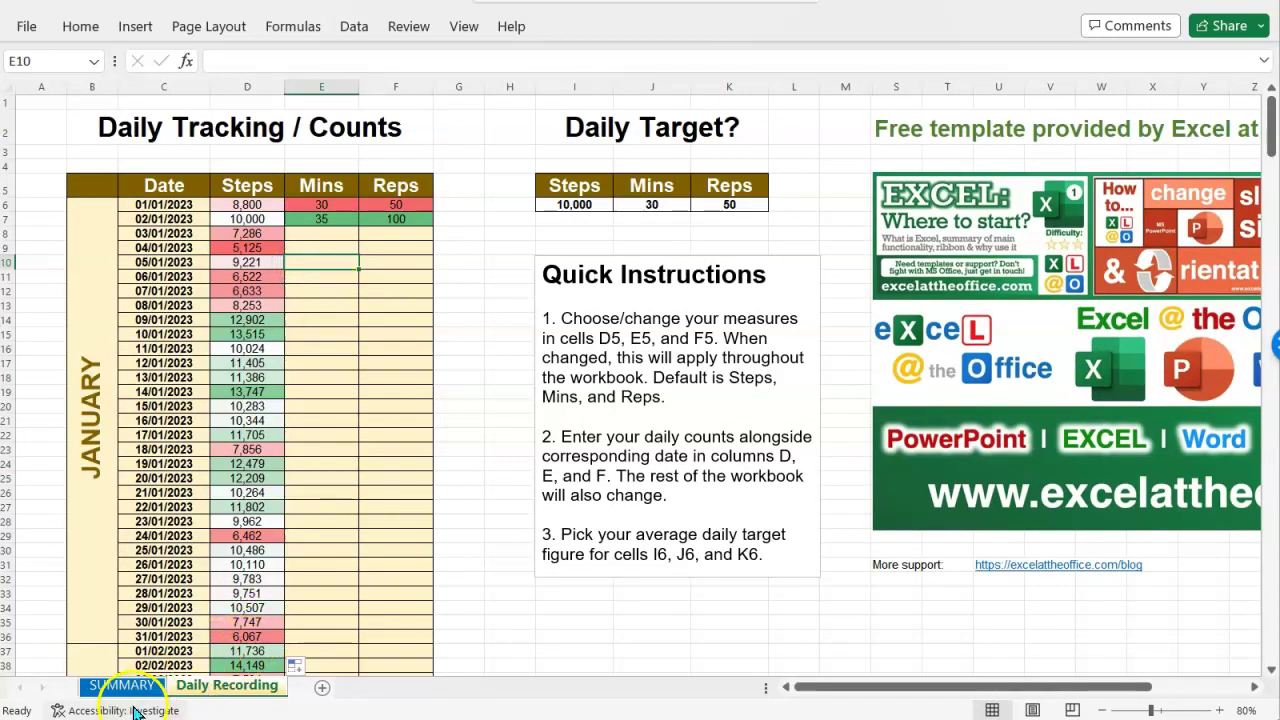
Check the monthly Steps totals and the Steps daily average in H8 on the SUMMARY sheet
left_click(124, 686)
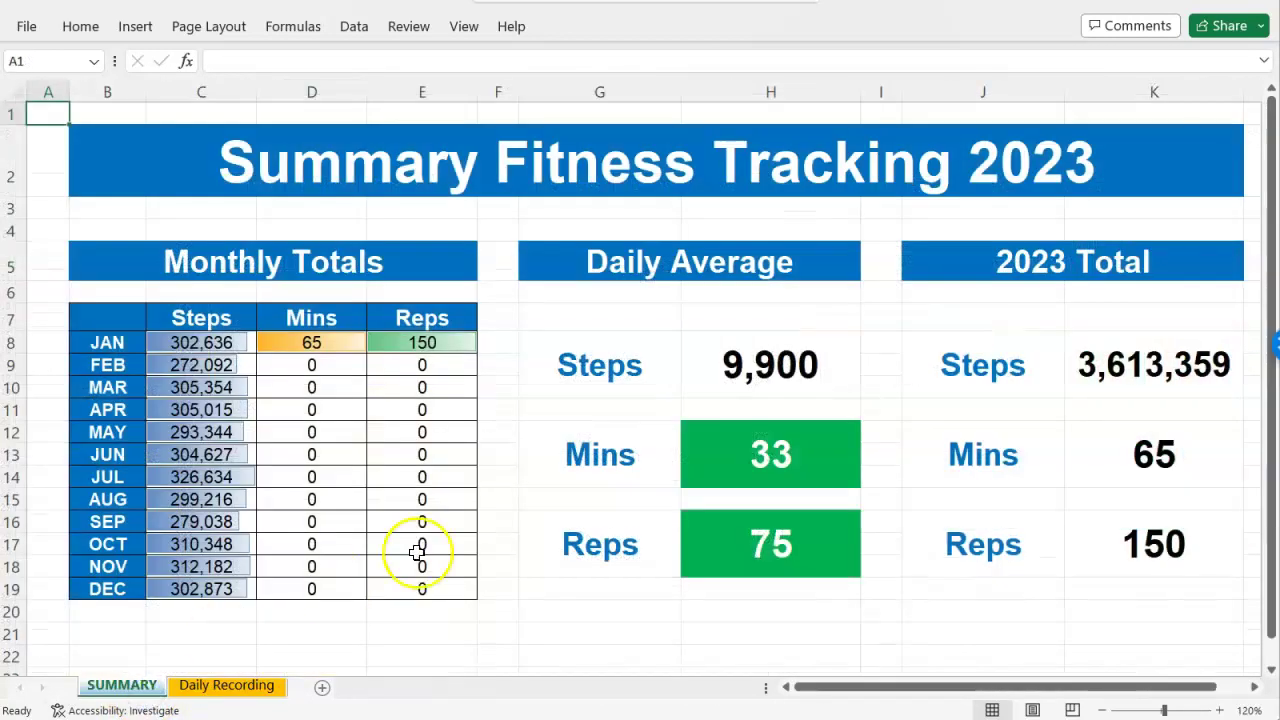
left_click(766, 366)
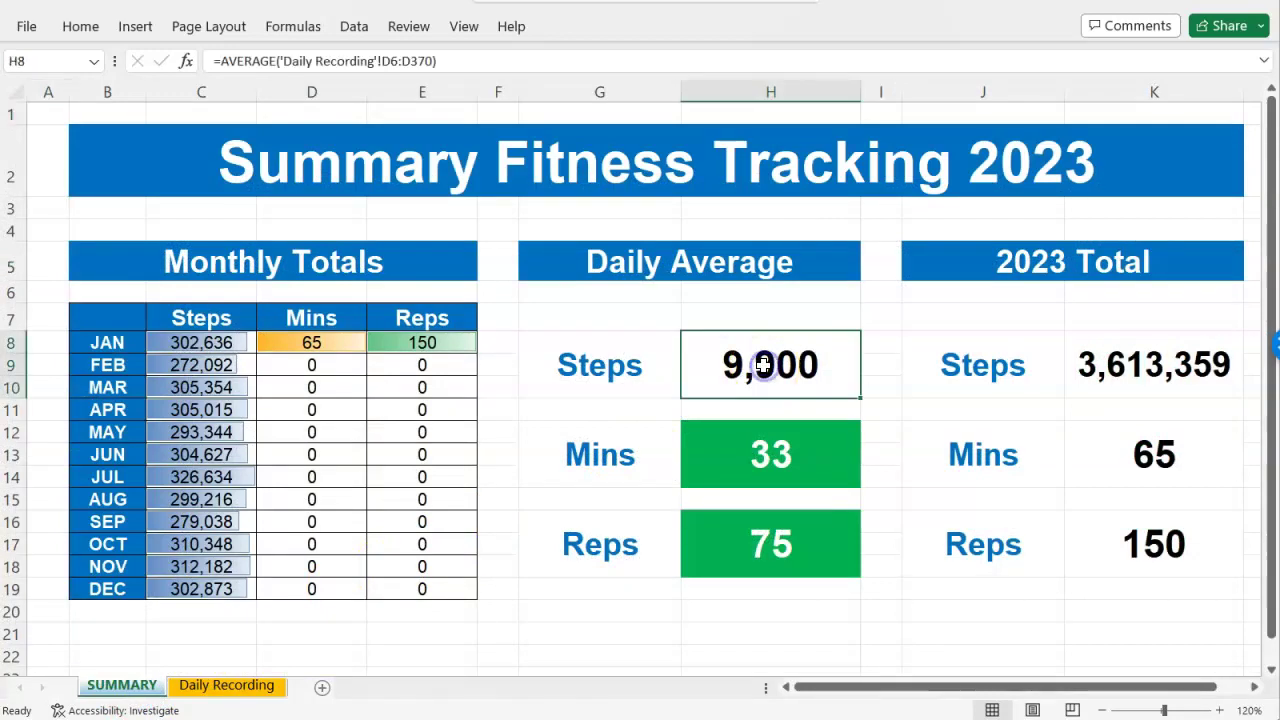
left_click(760, 370)
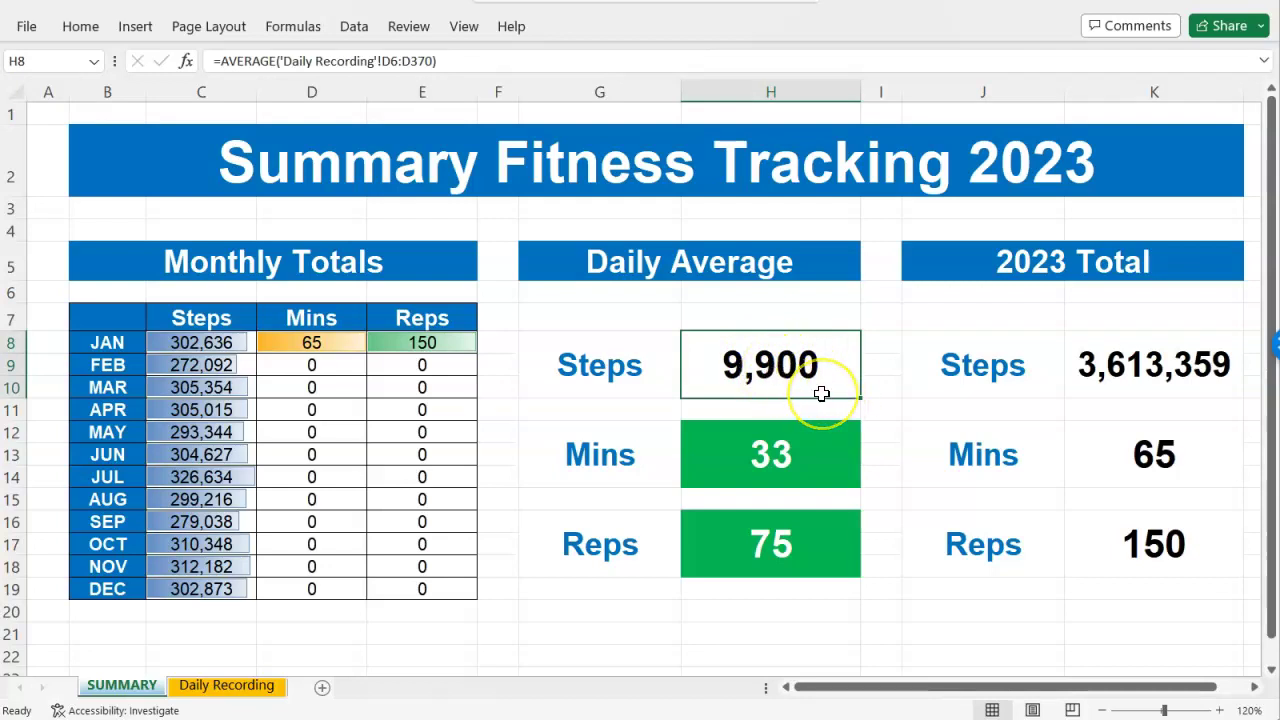
Check the 2023 Steps total in K8 and the January to December Steps figures in C8:C19 on the SUMMARY sheet
left_click(1185, 368)
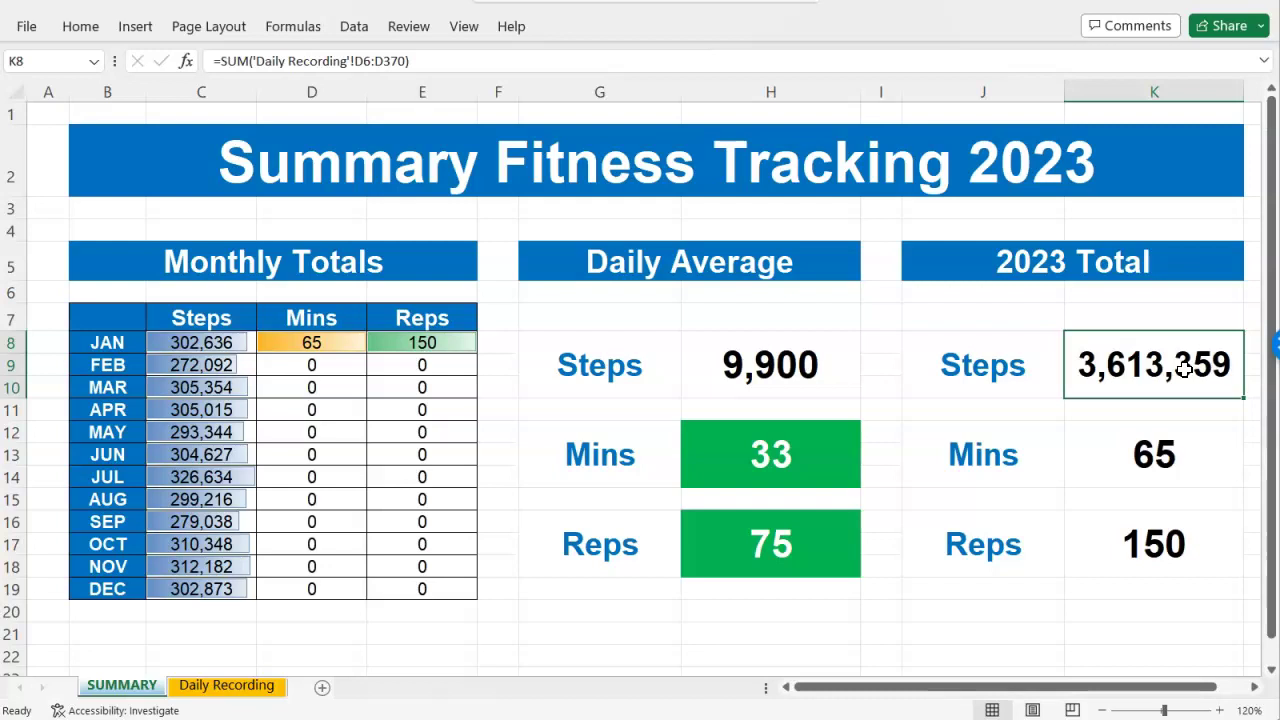
left_click(1138, 378)
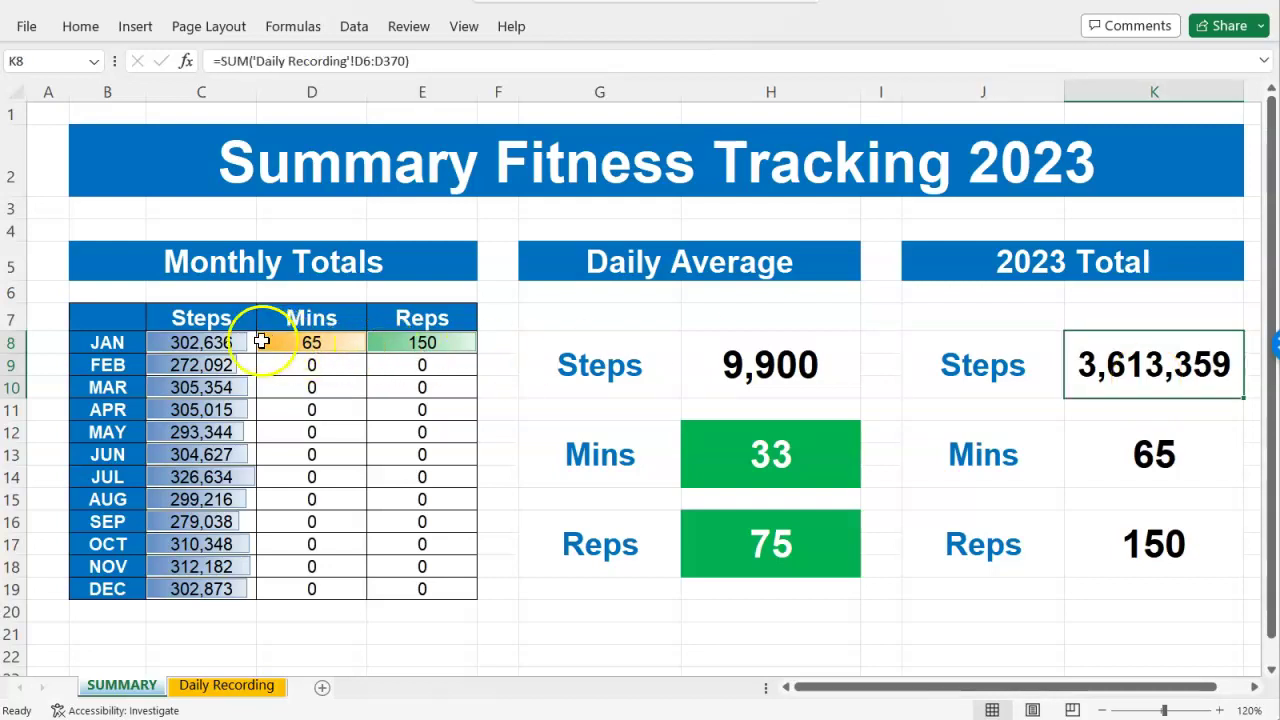
left_click(220, 340)
left_click_drag(222, 340, 206, 586)
left_click(299, 390)
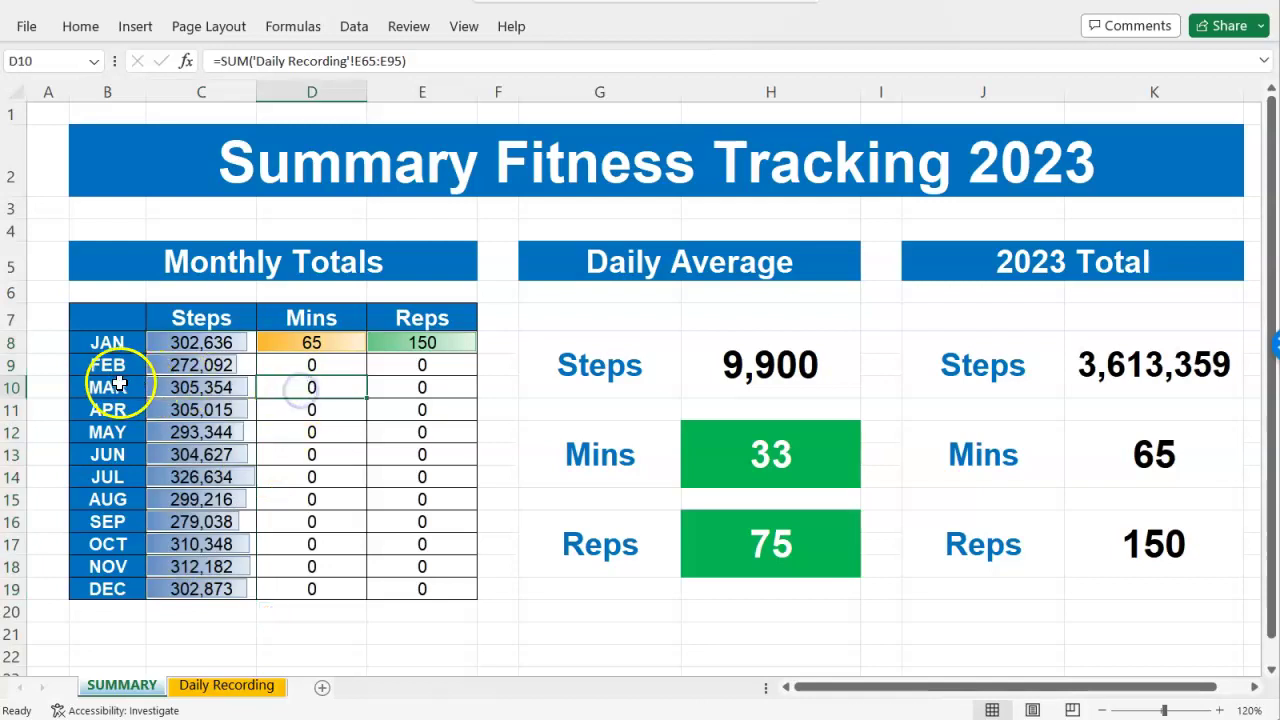
Compare the February and July Steps totals and their data bars in the Monthly Totals table
left_click_drag(96, 366, 200, 366)
left_click(201, 369)
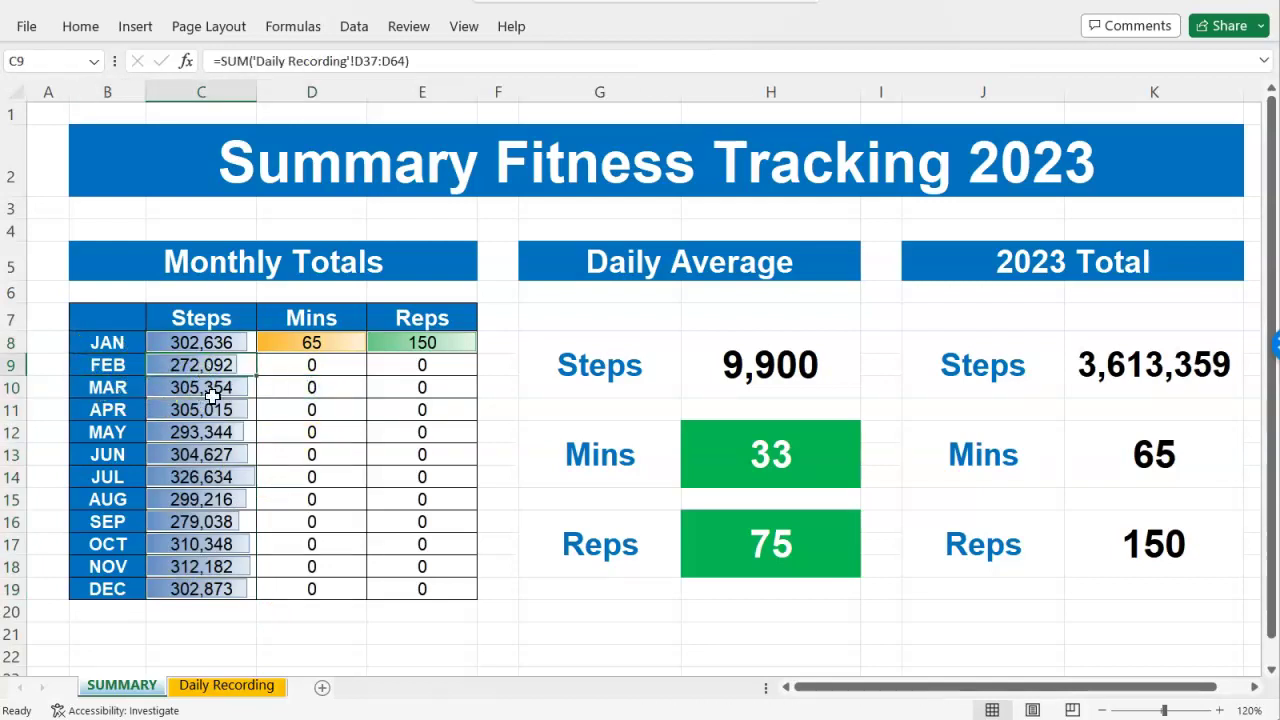
left_click(117, 477)
left_click_drag(117, 477, 201, 477)
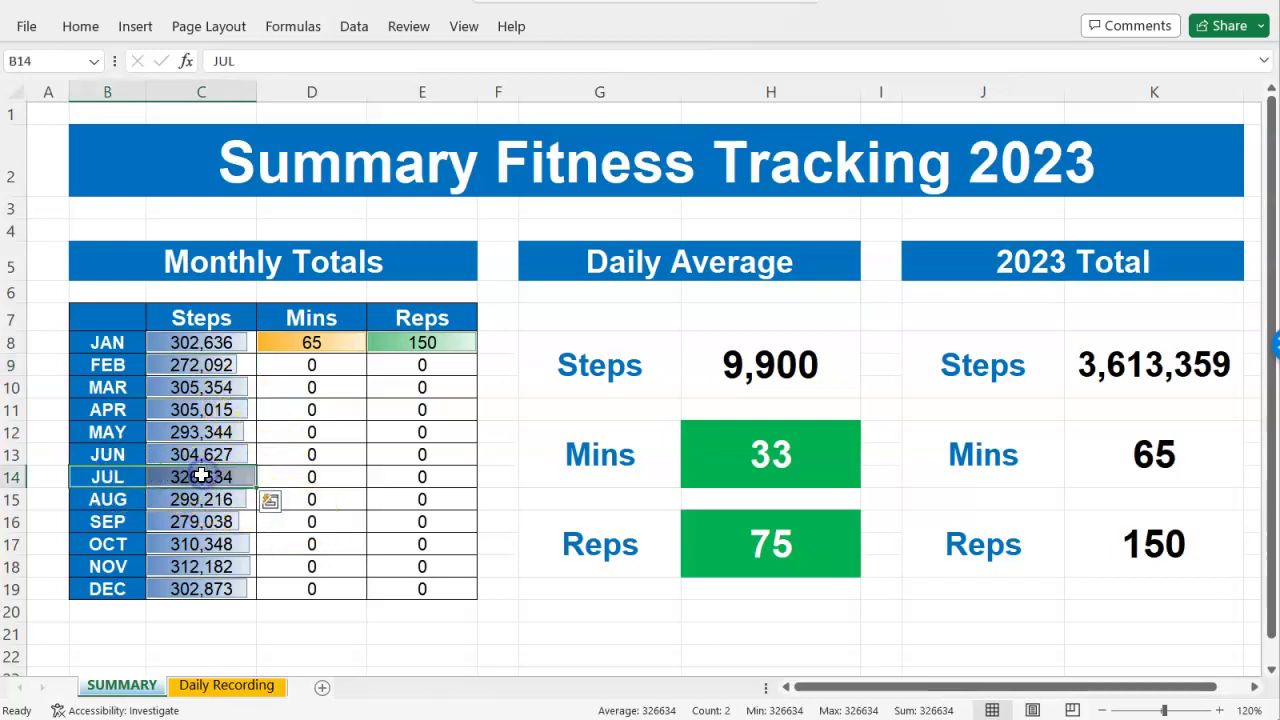
left_click(201, 476)
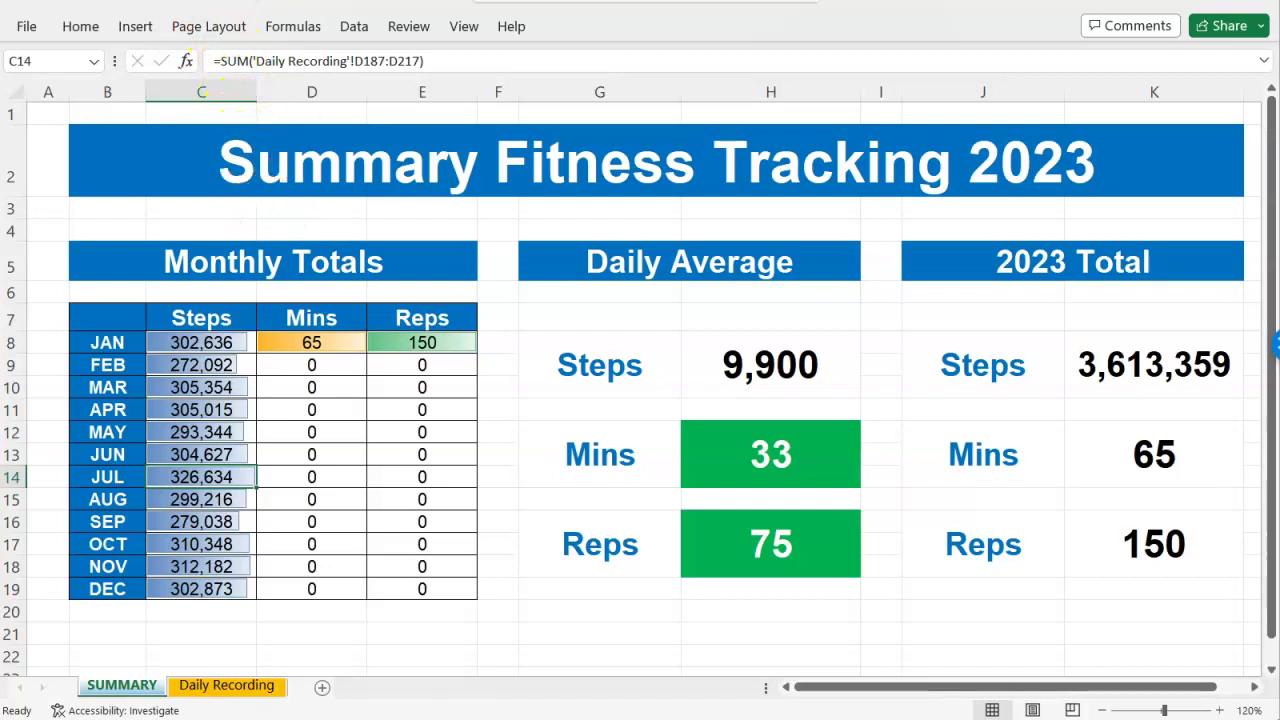
Clear the sample random-number Steps data from 03/01/2023 onward on the Daily Recording sheet and return to the SUMMARY sheet
key("ctrl+Page_Down")
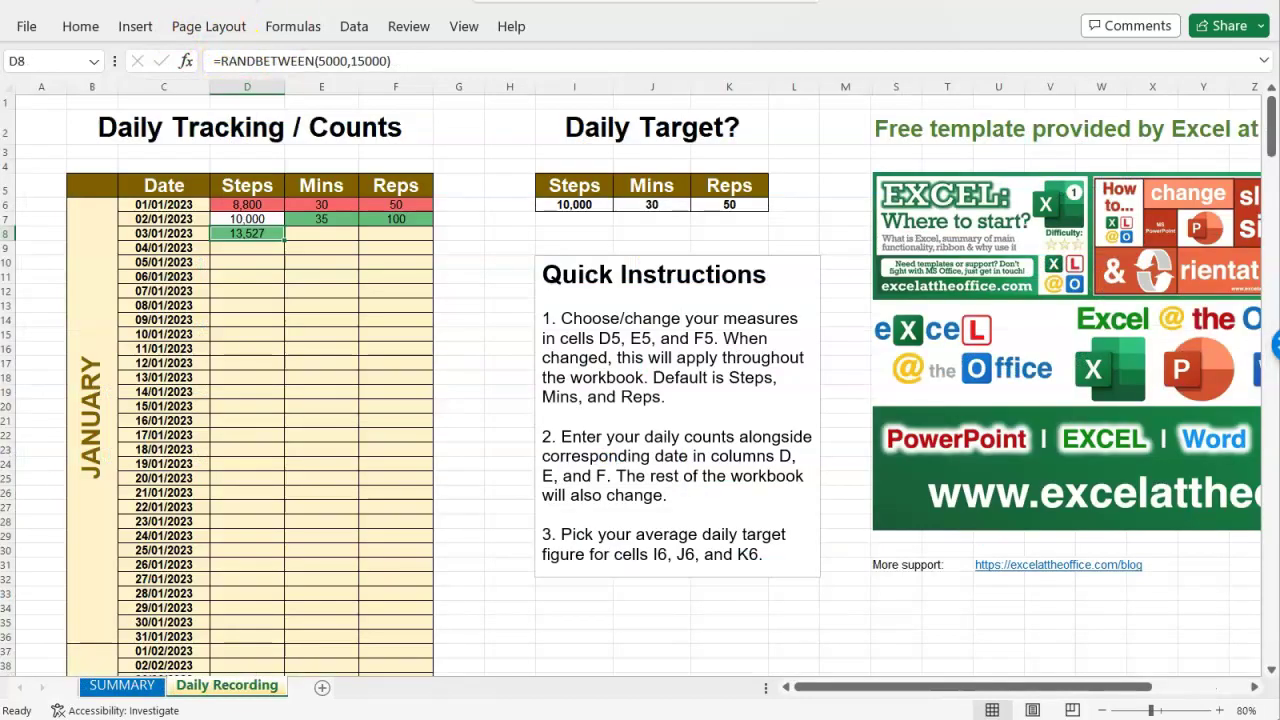
key("Delete")
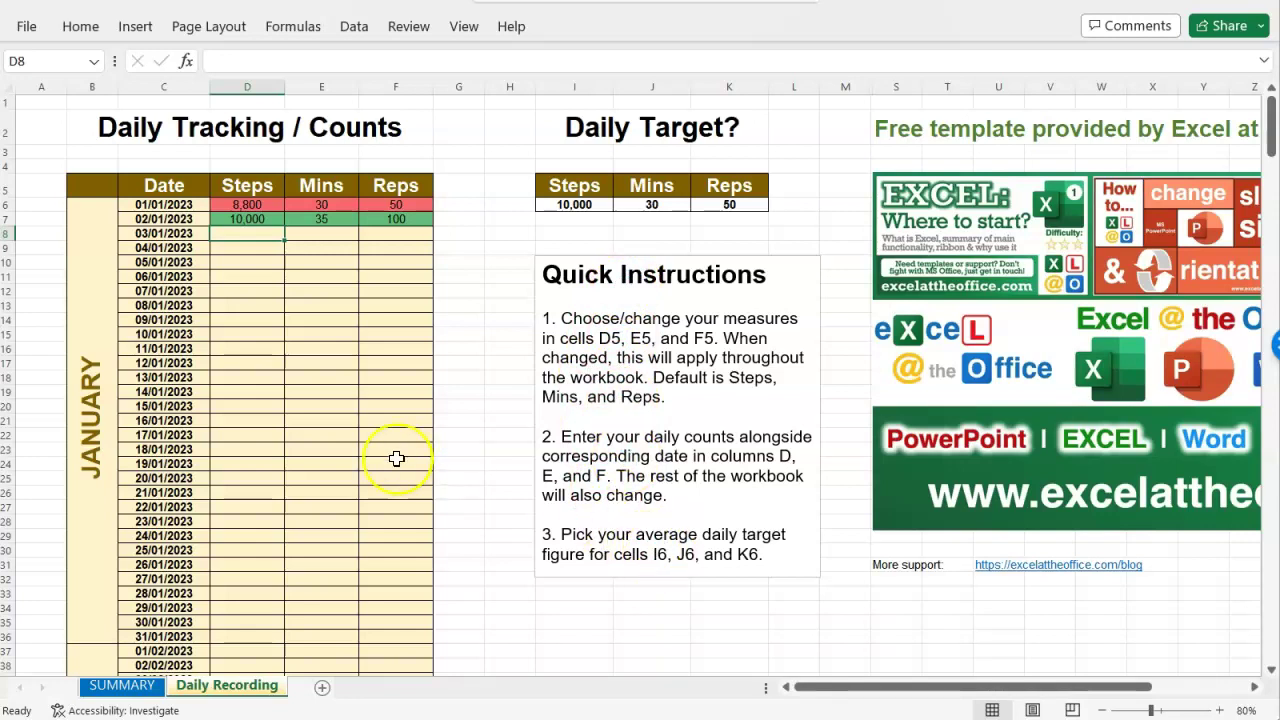
left_click(140, 686)
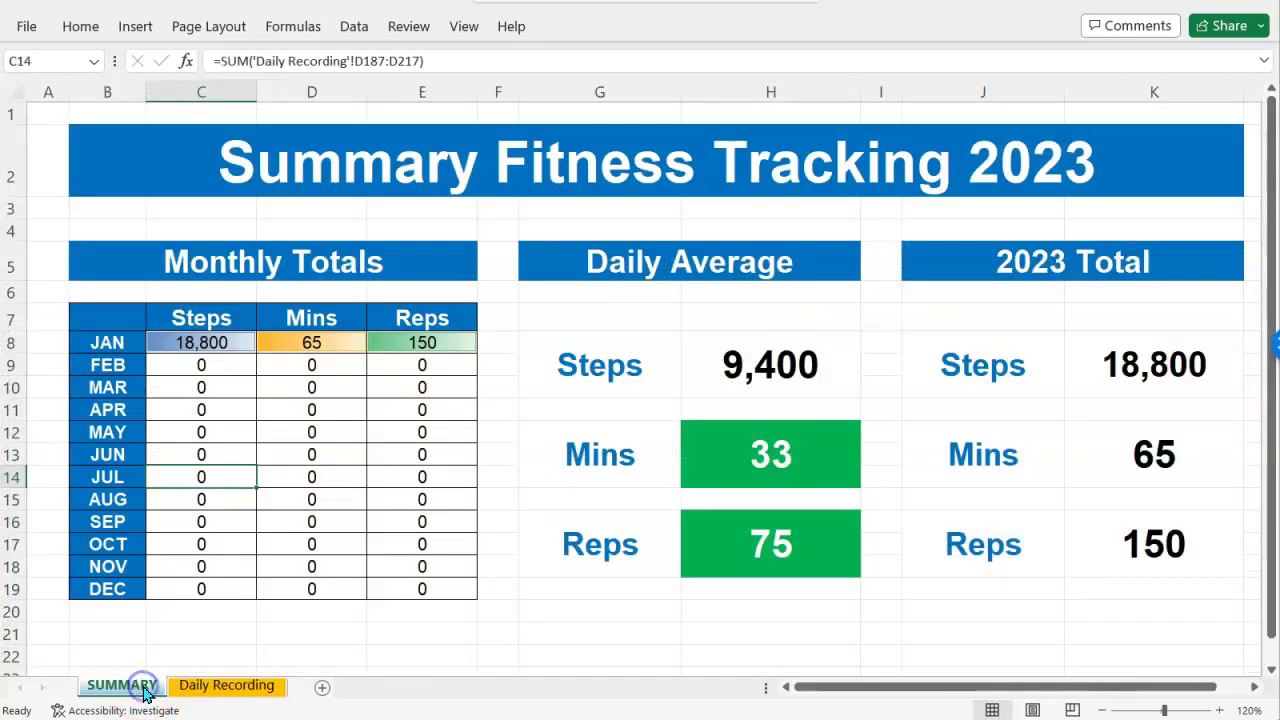